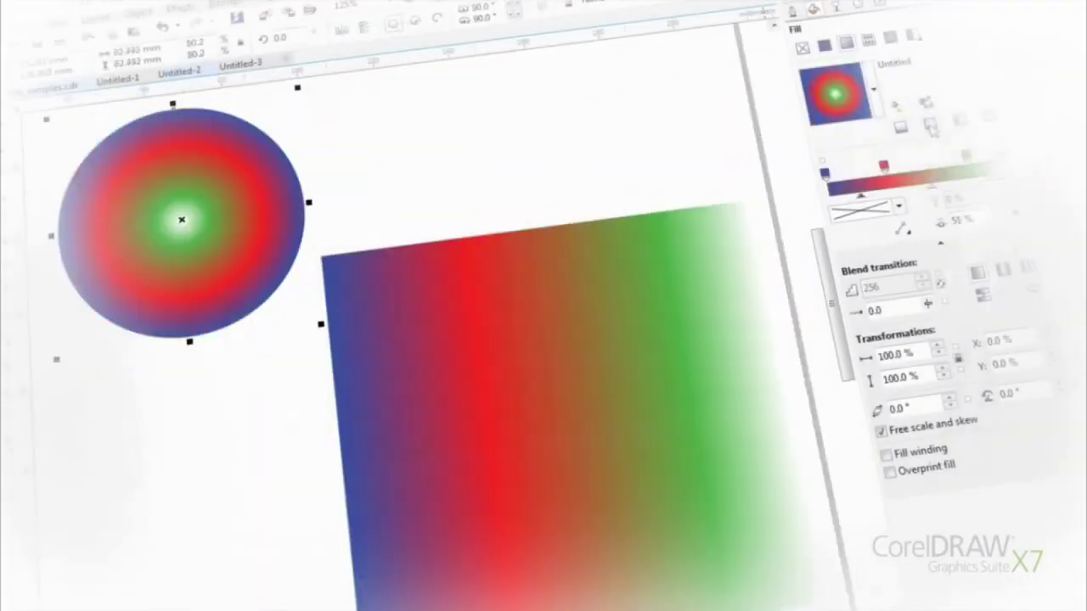
Resize the gradient-filled rectangle by lowering its upper edge, narrowing it from the left side and raising its upper edge again.
left_click_drag(535, 223, 557, 378)
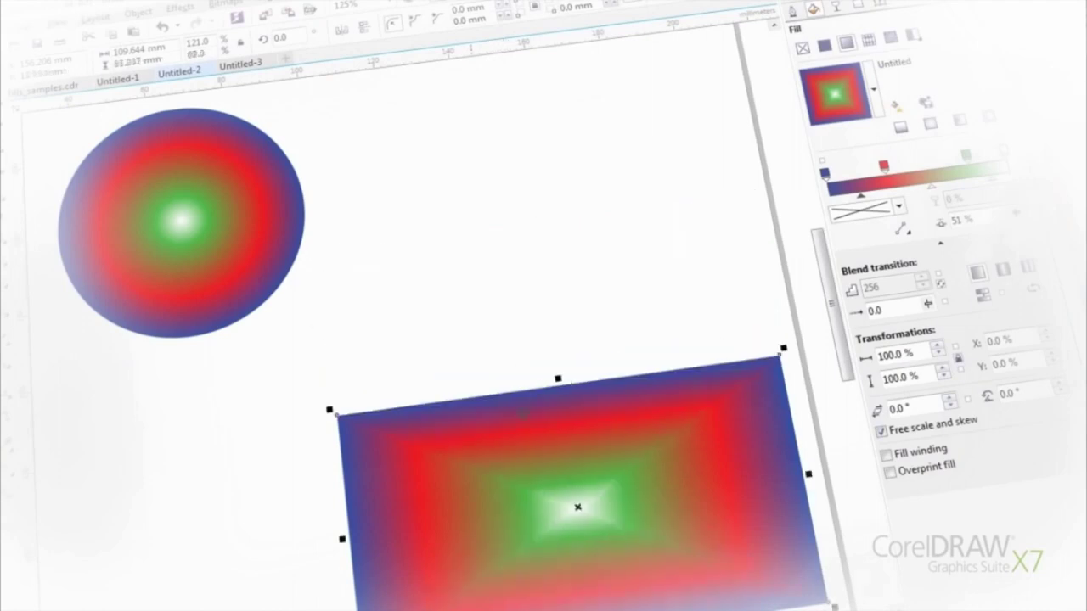
left_click_drag(344, 548, 592, 507)
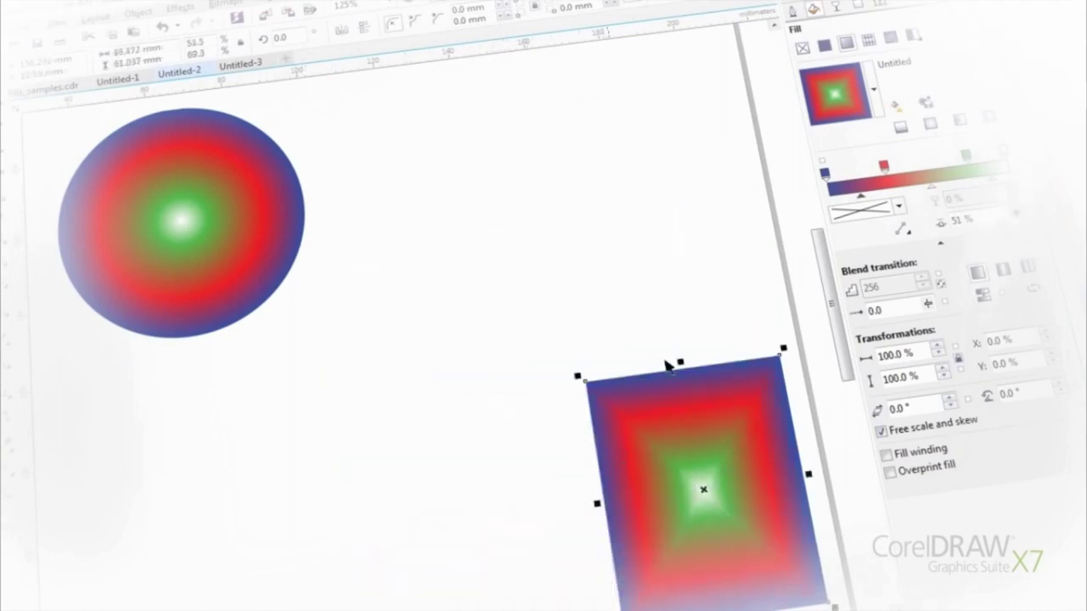
left_click_drag(681, 358, 591, 60)
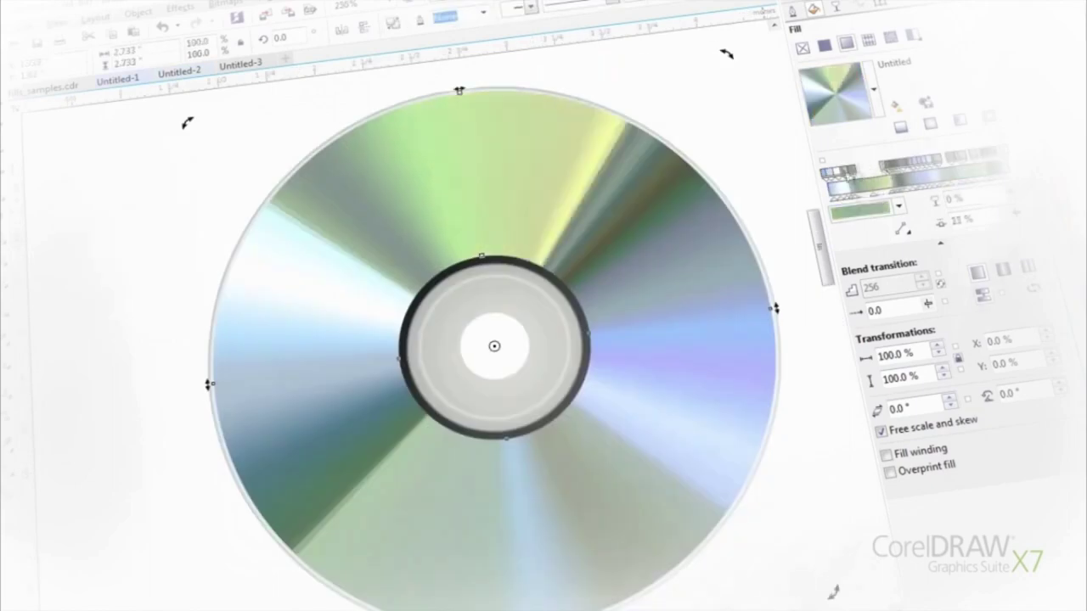
Select a colour node in the disc's multicolour fountain fill.
left_click(866, 174)
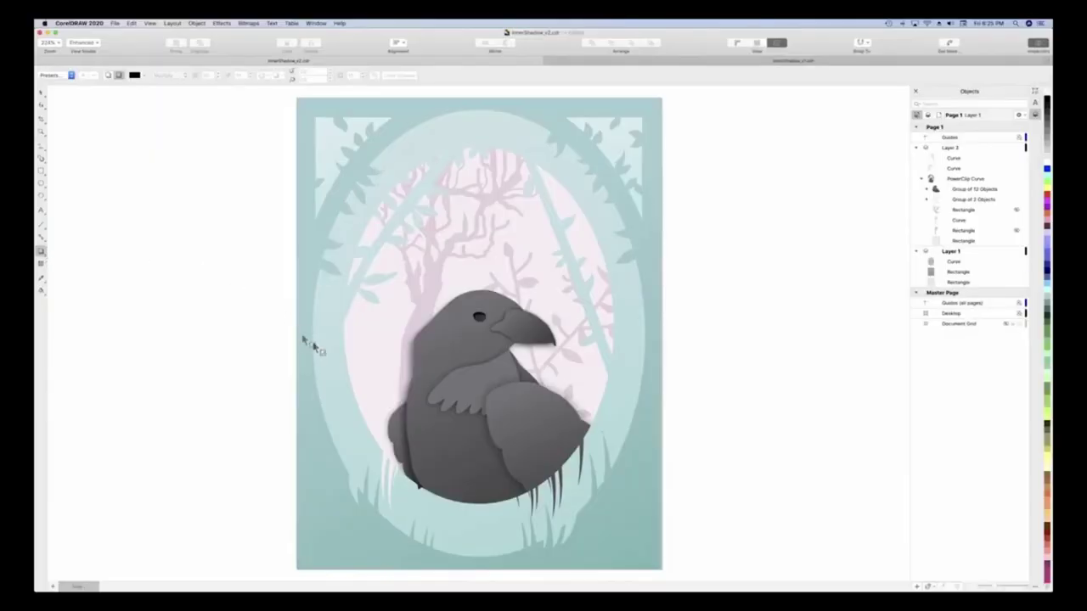
Apply an inner shadow to the pale turquoise oval layer around the raven, directed toward its lower left.
left_click(310, 339)
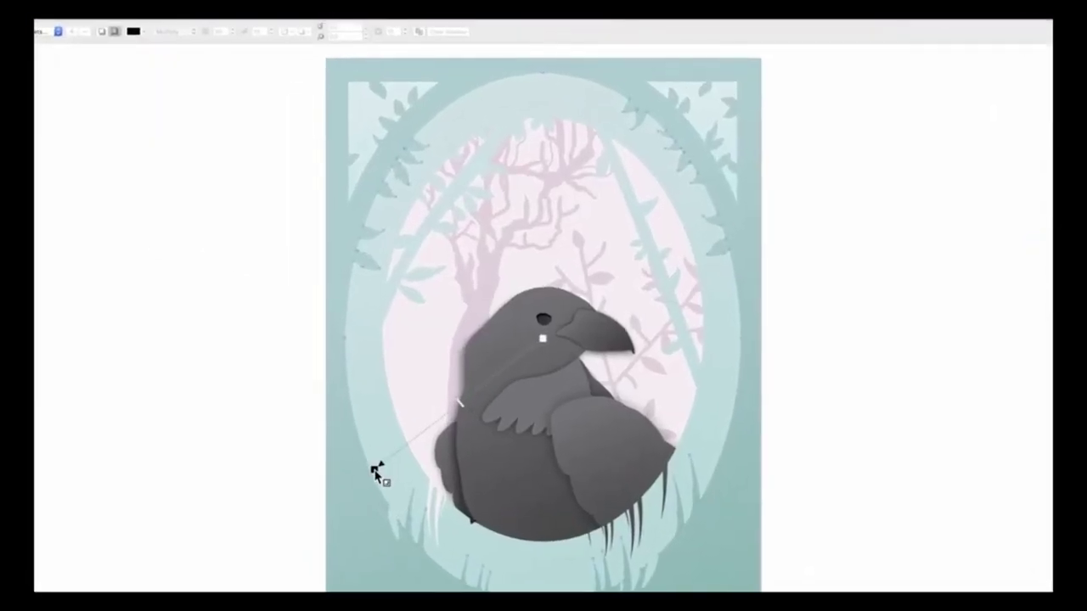
left_click_drag(391, 454, 379, 470)
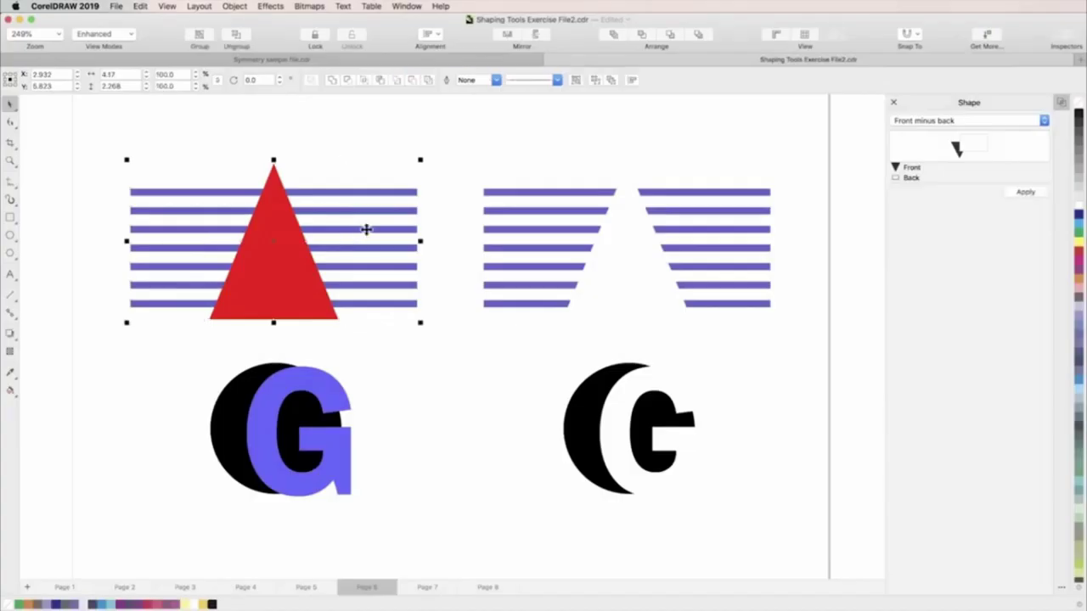
Cut the red triangle out of the purple stripes with Back minus front and clear the selection.
left_click(410, 81)
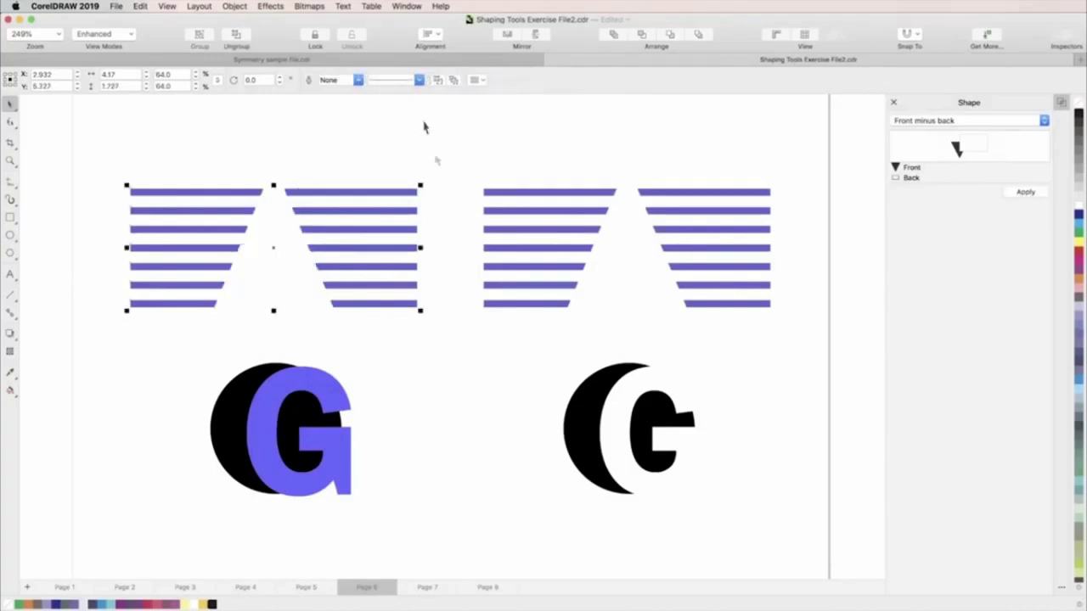
left_click(450, 262)
Cut the purple letter G out of the black circle with Back minus front.
left_click(337, 410)
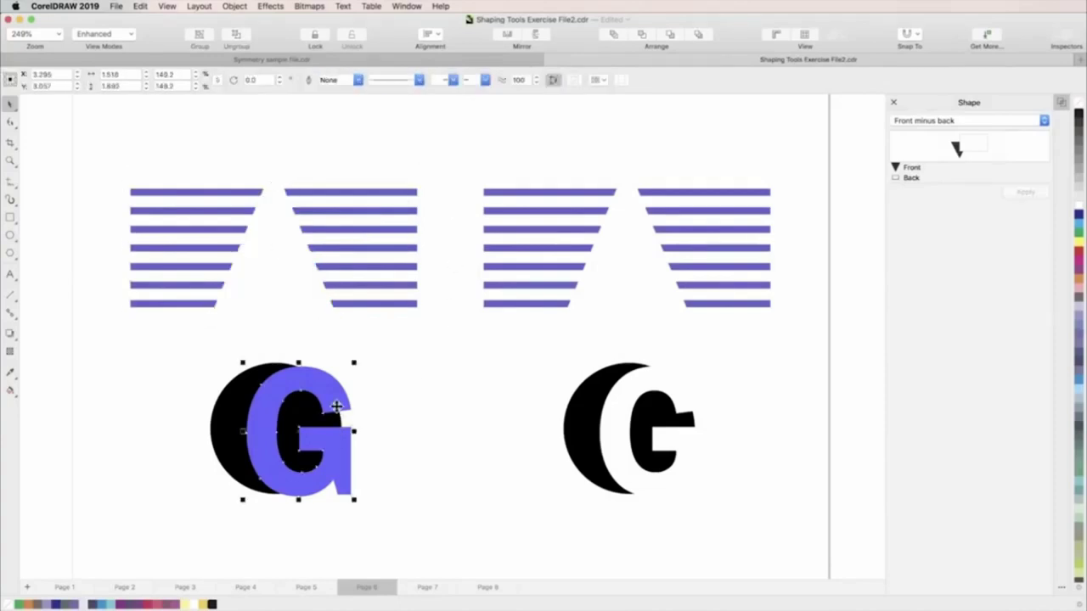
left_click(230, 408, "shift")
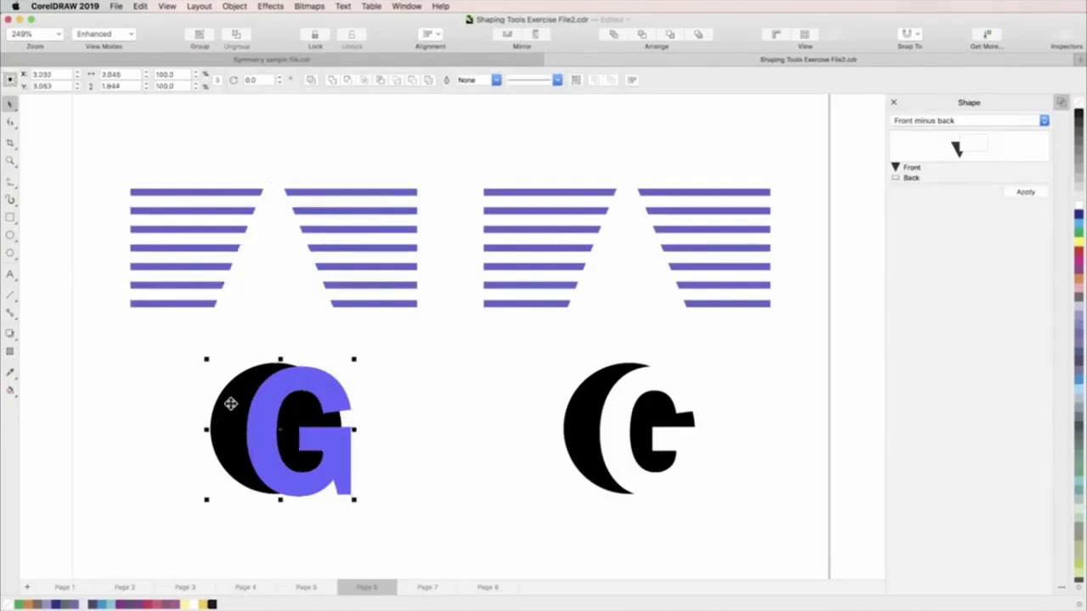
left_click(412, 82)
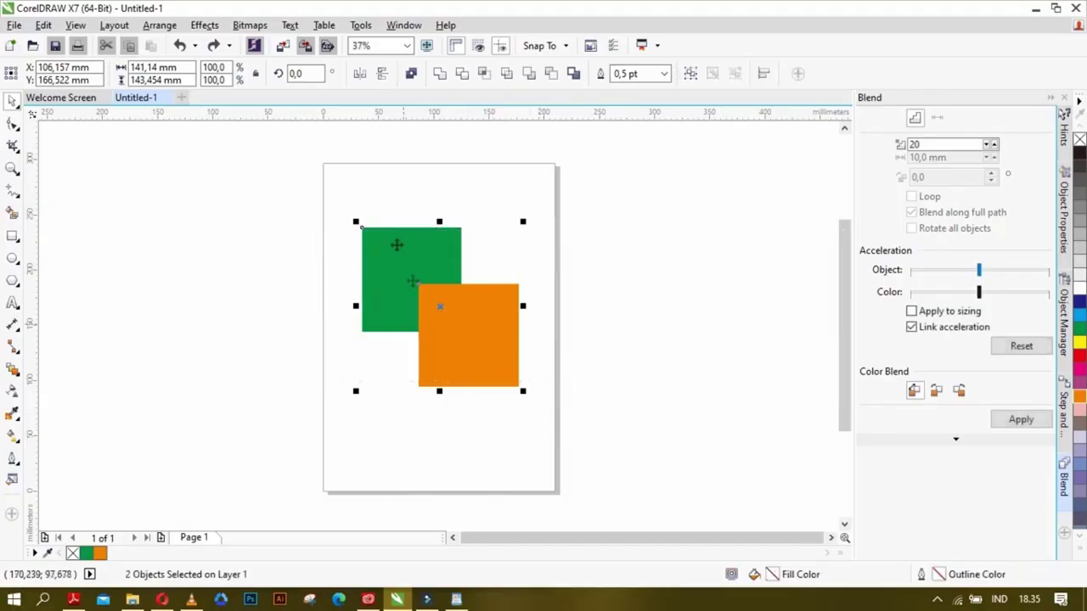
Deselect the green and orange squares and open the Contour effect settings.
left_click(368, 199)
left_click(204, 26)
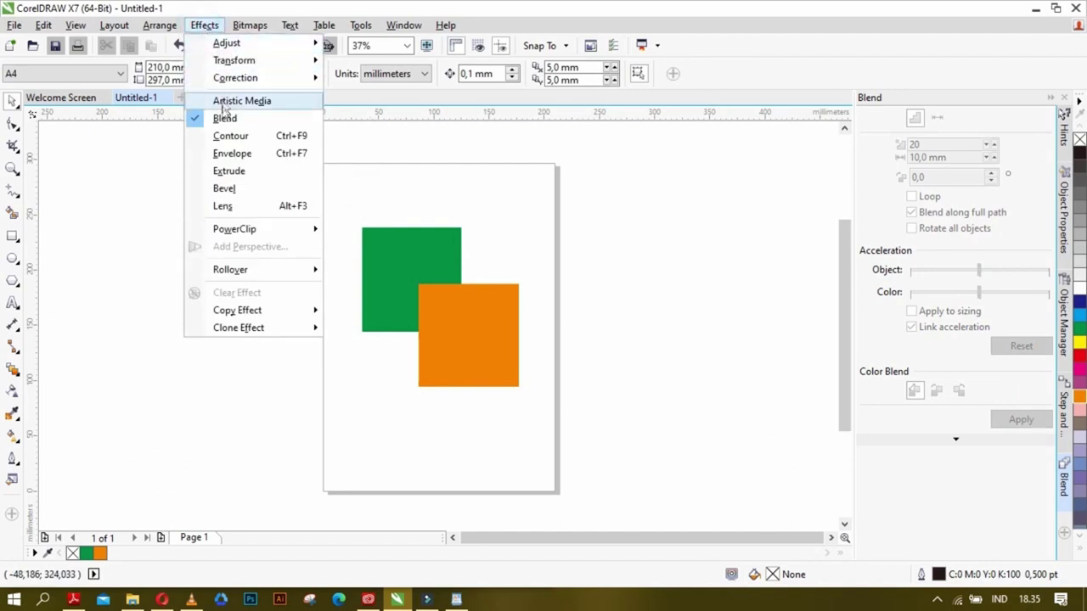
left_click(255, 138)
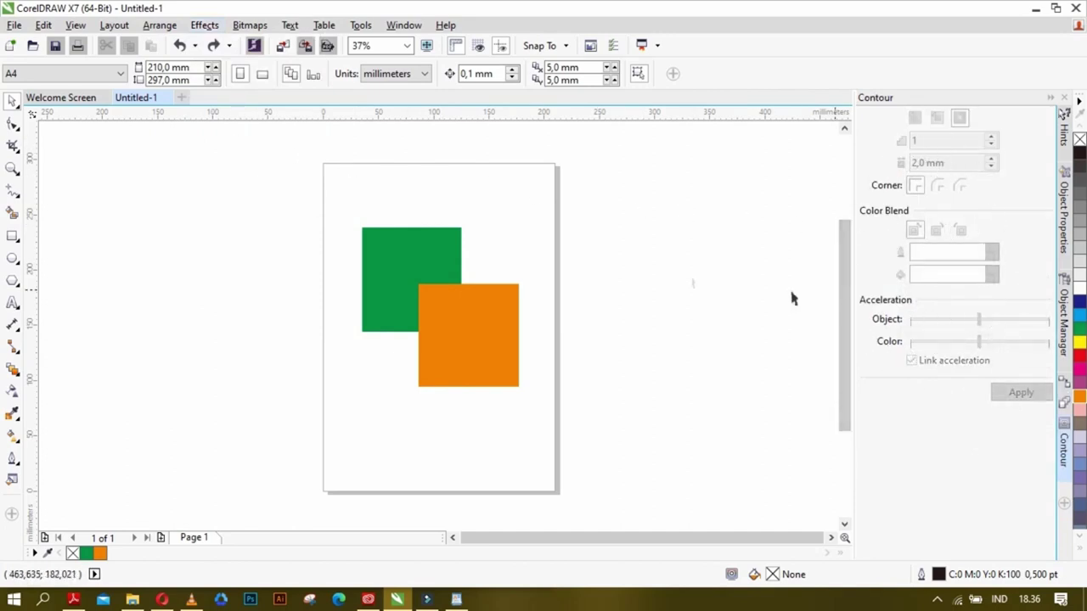
Use the Drop Shadow tool to cast a shadow from the green square toward its lower left.
left_click(13, 372)
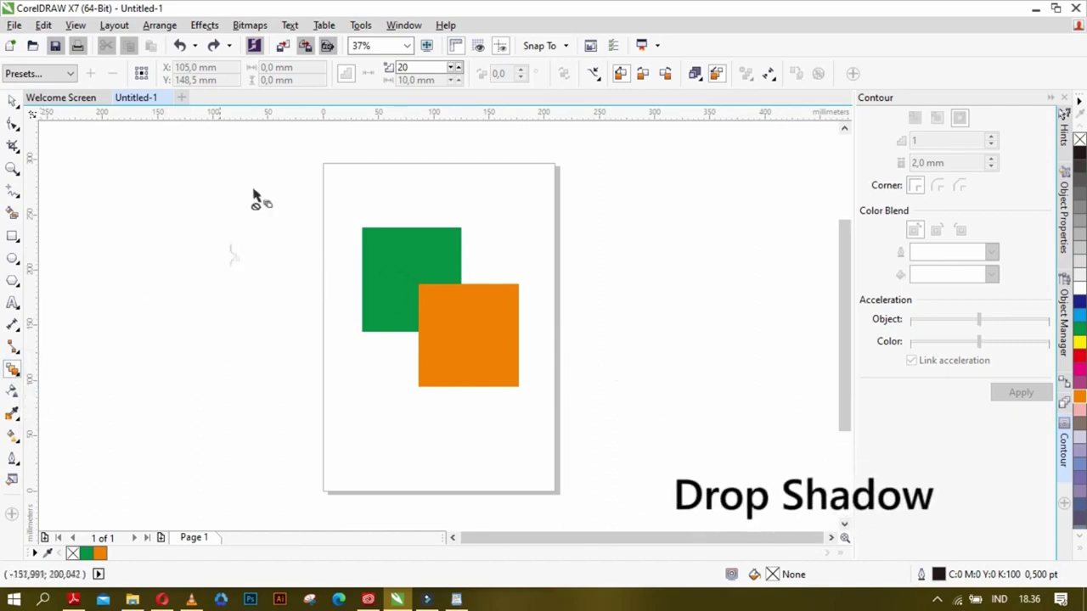
left_click(12, 372)
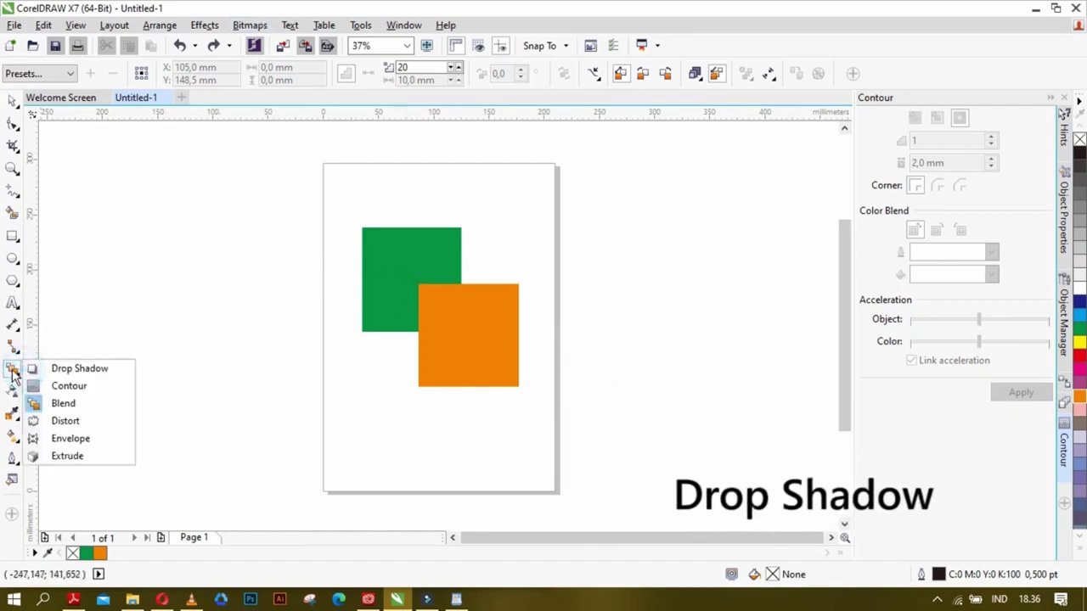
left_click(69, 370)
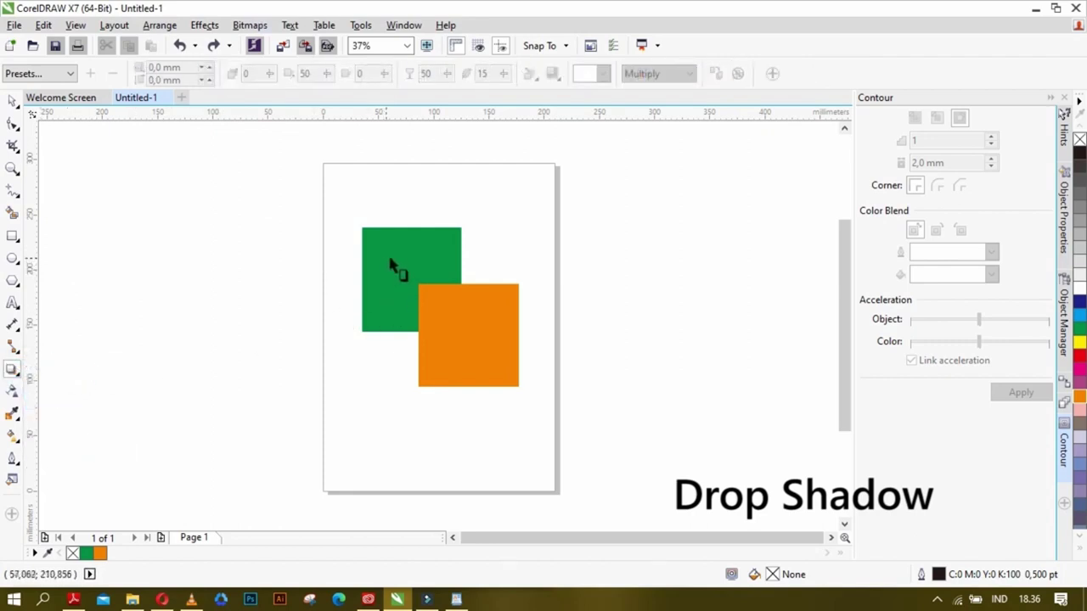
left_click(12, 370)
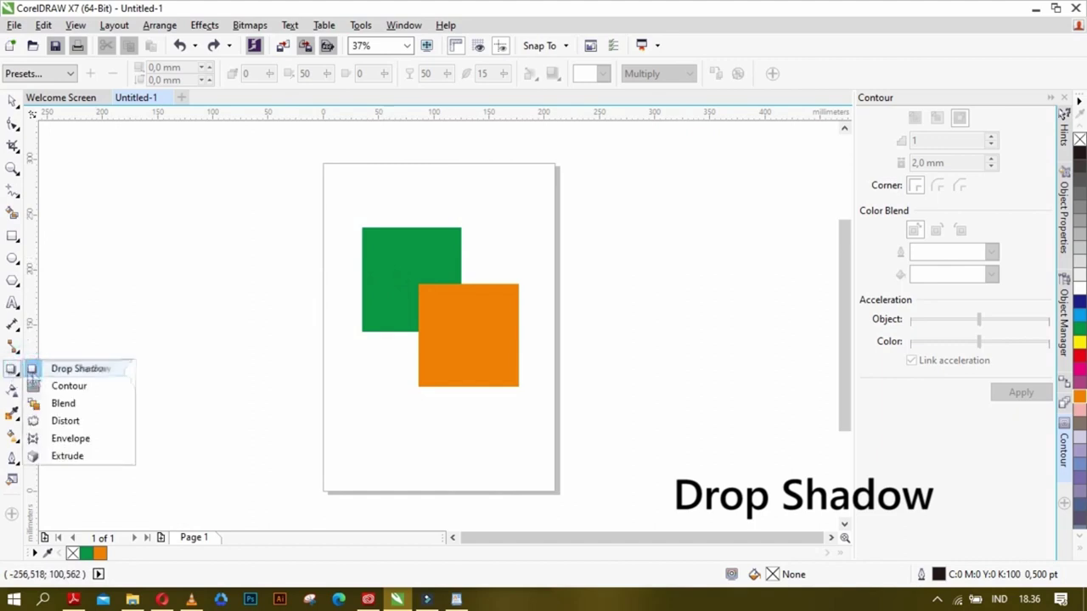
left_click(77, 369)
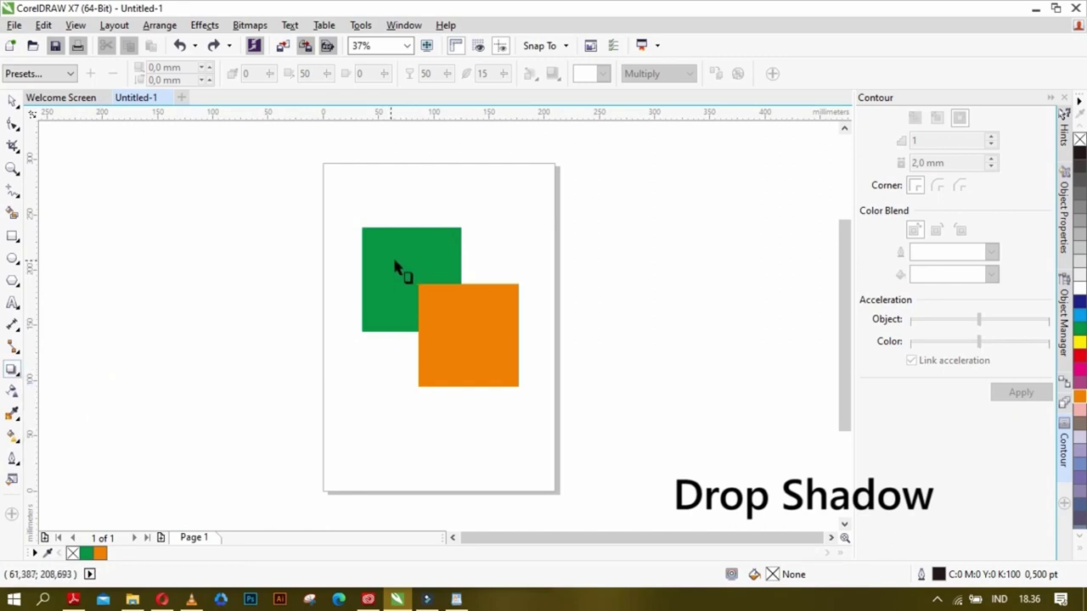
left_click(396, 266)
left_click_drag(412, 279, 378, 315)
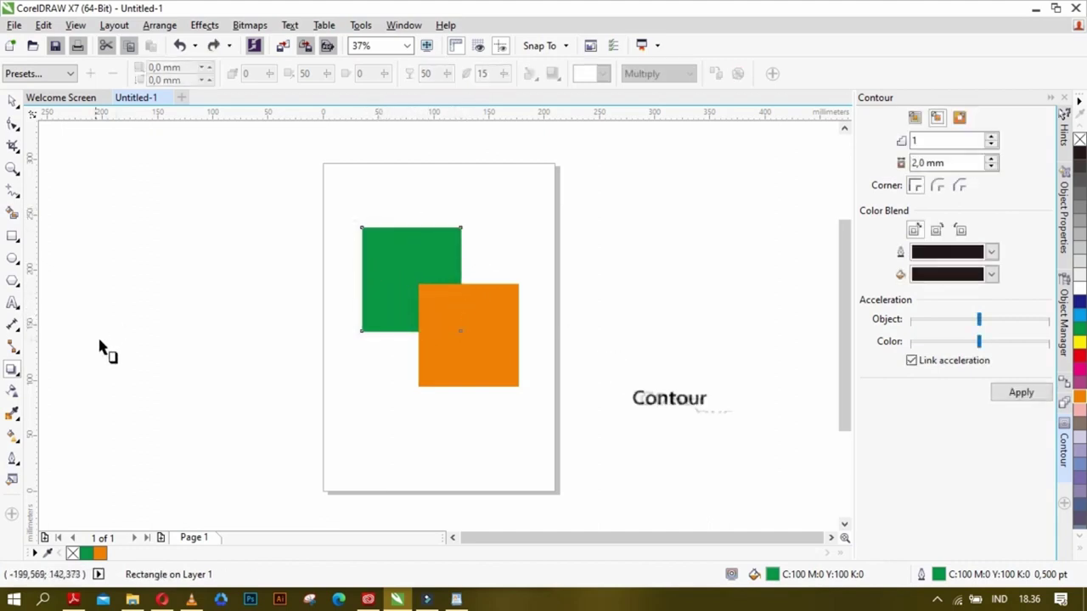
Select the orange square with the Contour tool and choose the To center contour type.
left_click(12, 370)
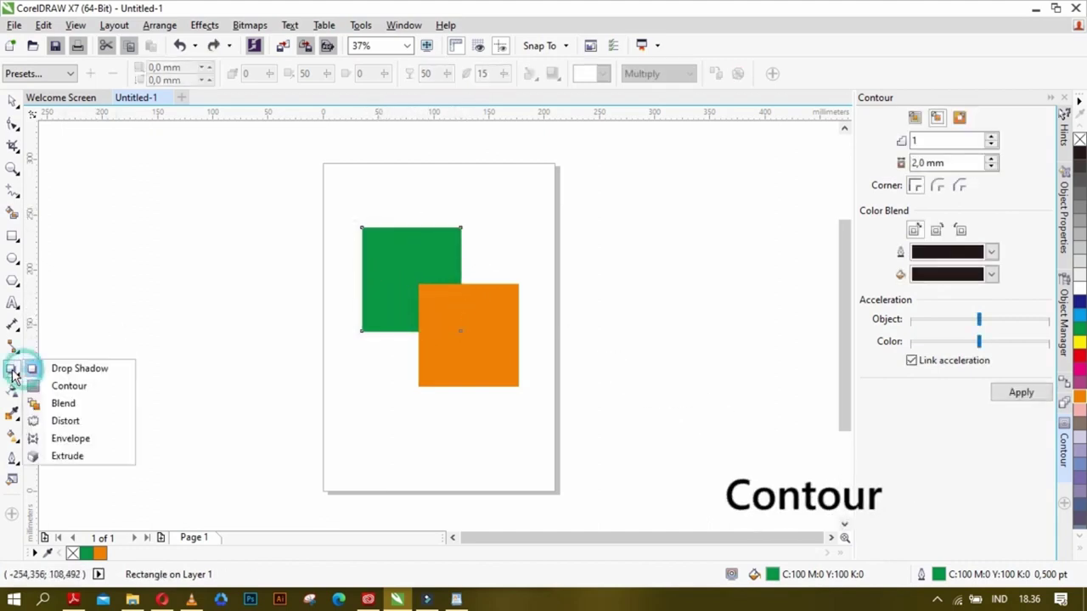
left_click(75, 391)
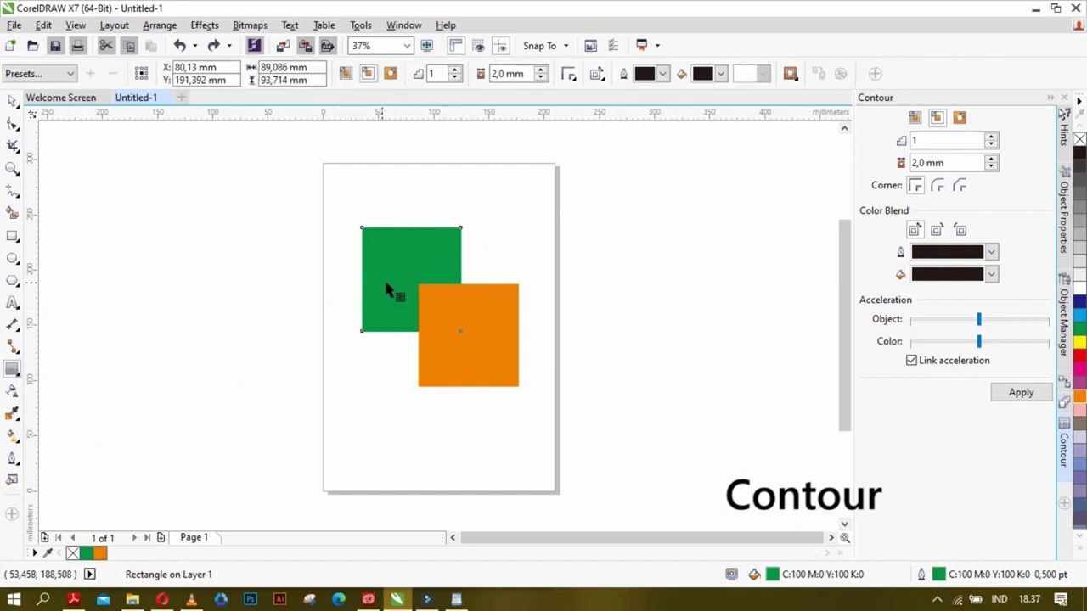
left_click(492, 346)
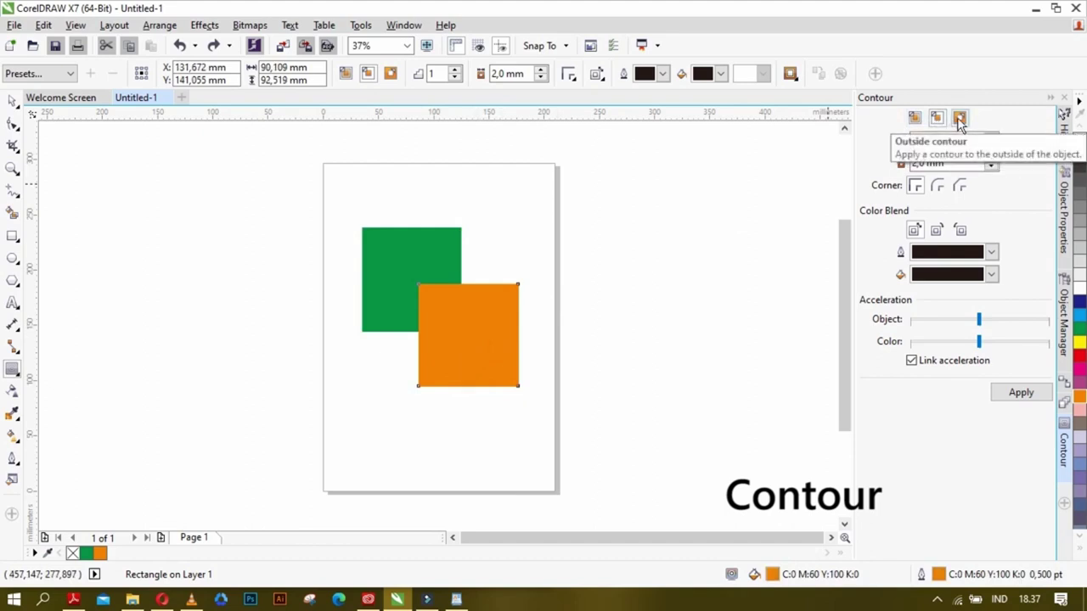
left_click(914, 116)
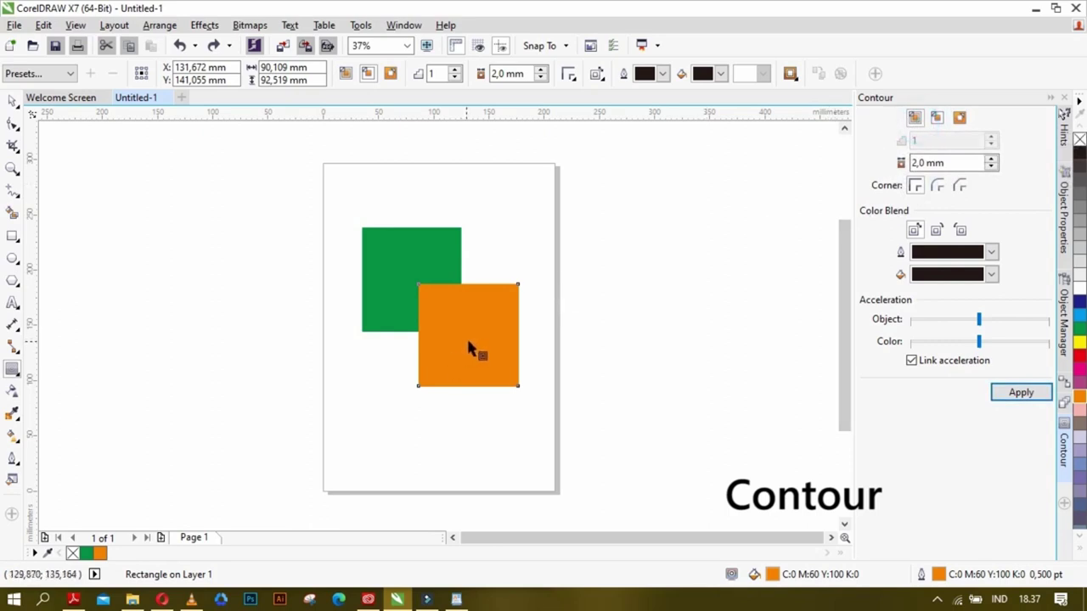
Create an inside contour with an offset of about 21.6 mm on the orange square and undo it.
left_click_drag(418, 335, 441, 335)
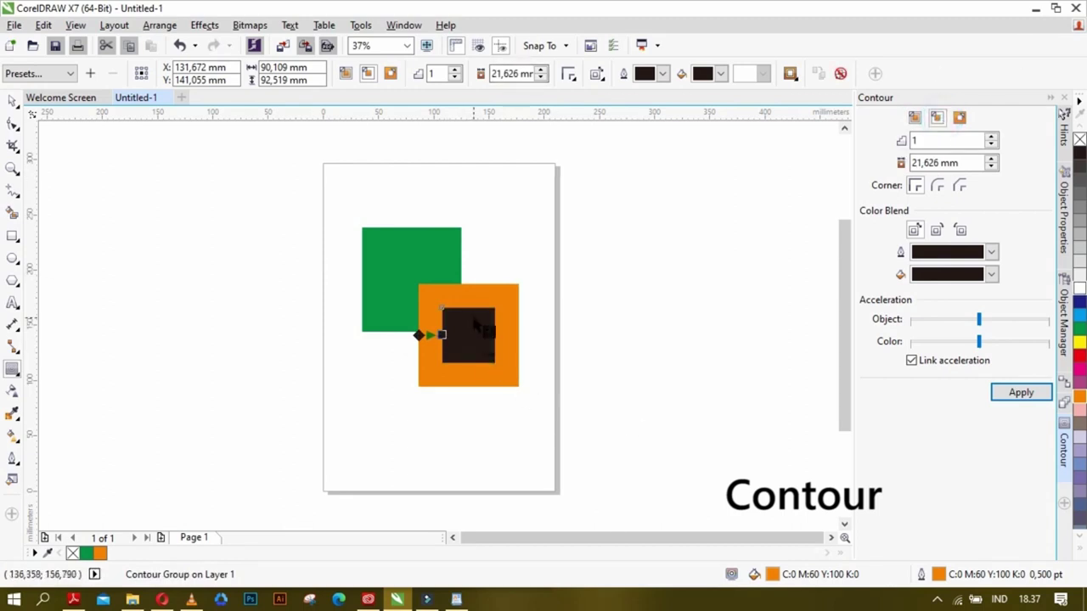
key("ctrl+z")
Create an outside contour with an offset of about 26.3 mm on the orange square and open its fill colour choices.
left_click_drag(470, 336, 497, 340)
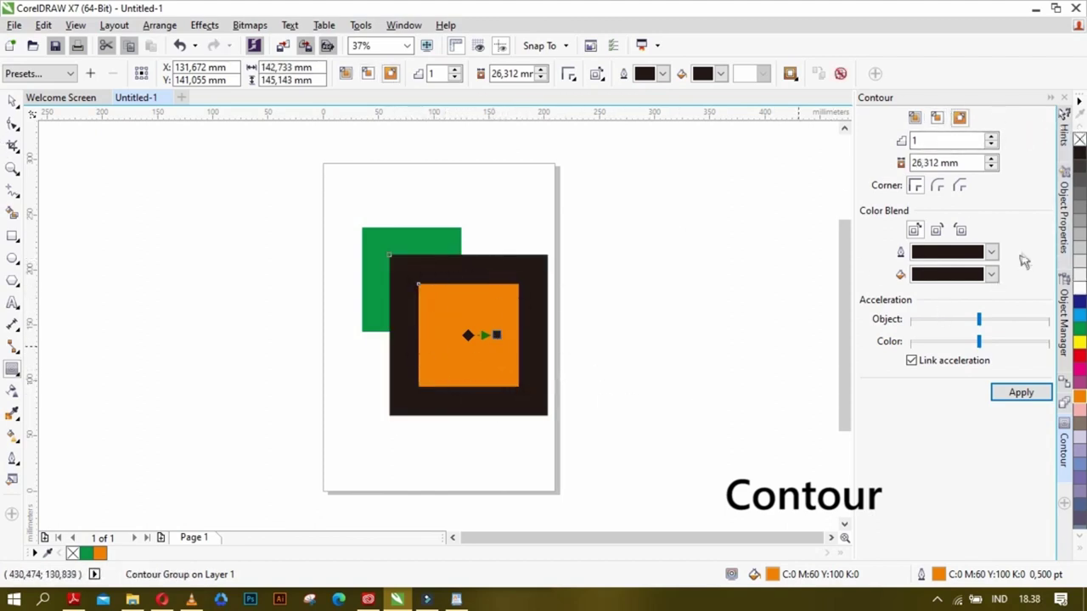
left_click(991, 274)
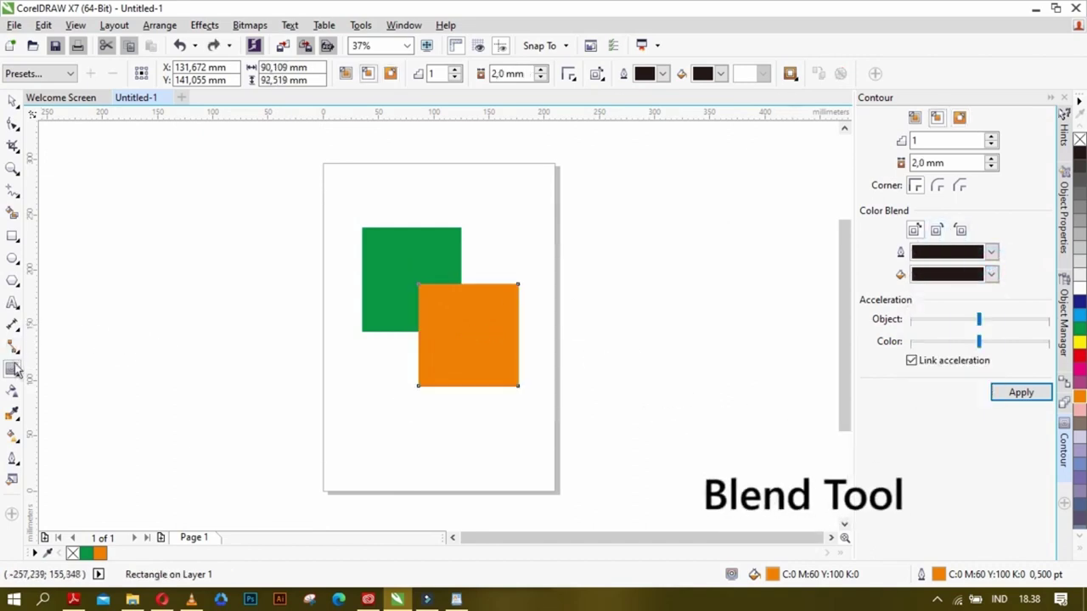
left_click(13, 368)
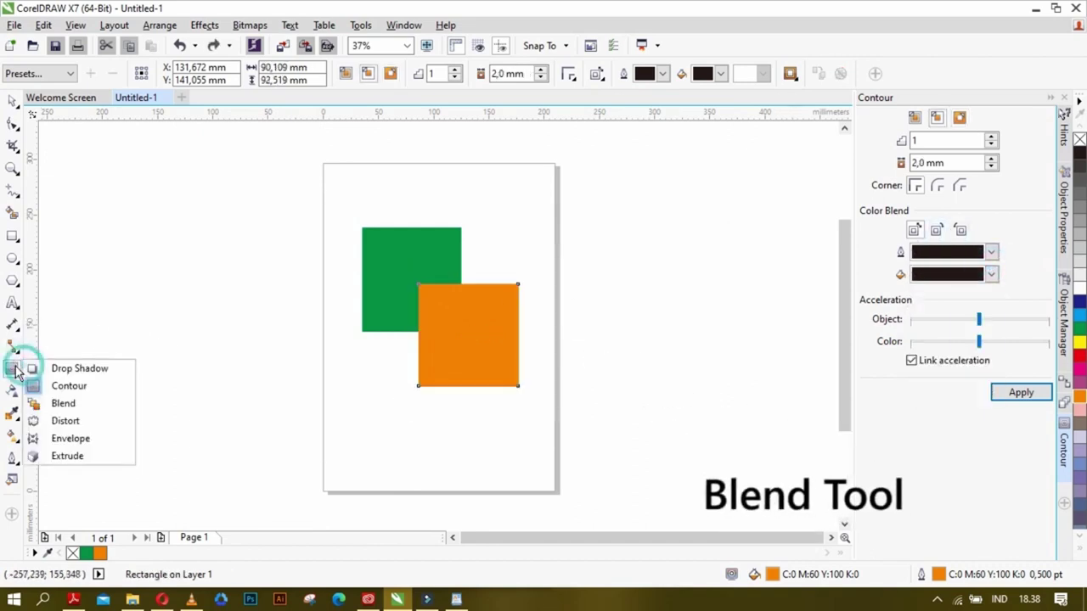
left_click(61, 410)
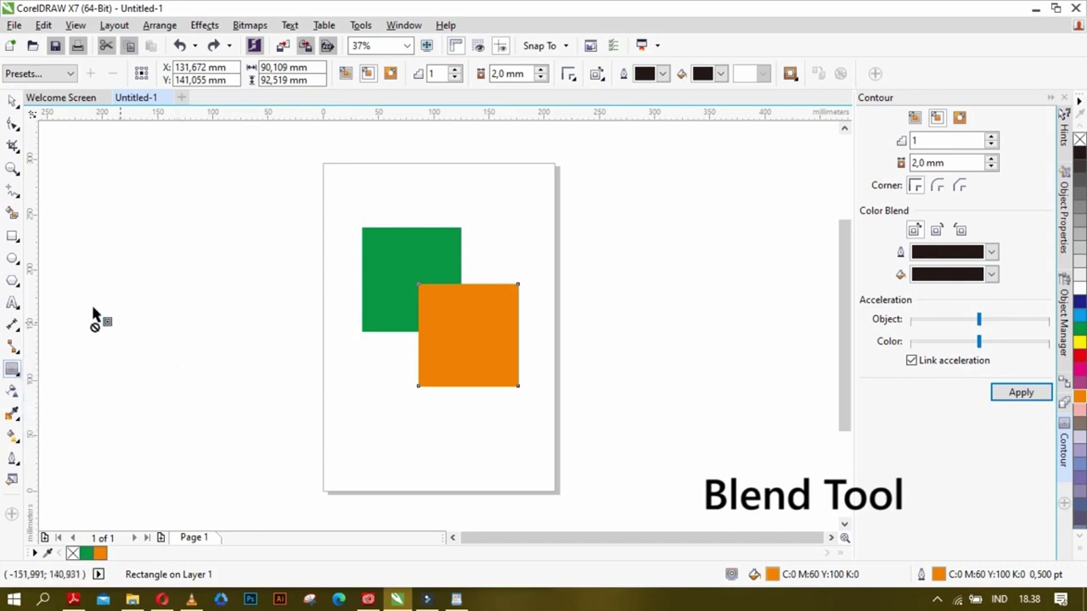
left_click(12, 100)
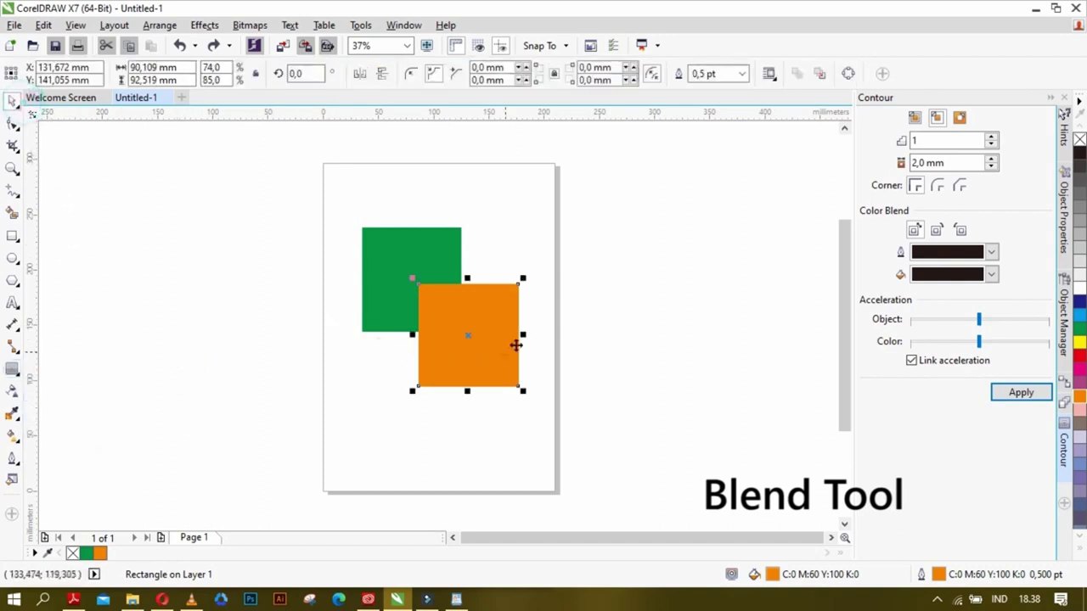
left_click(540, 249)
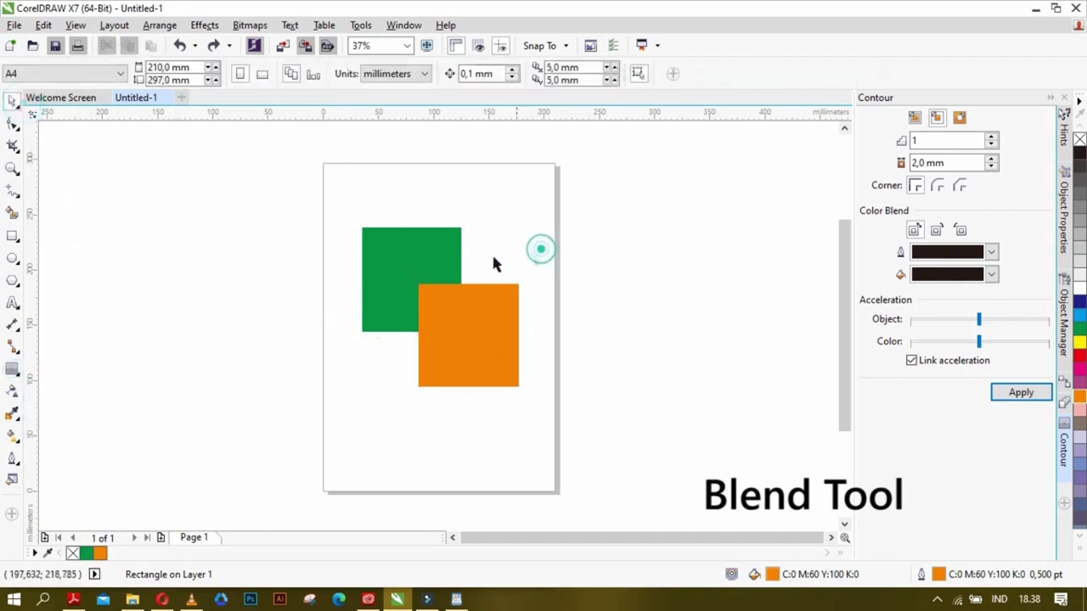
left_click(399, 261)
left_click(474, 319, "shift")
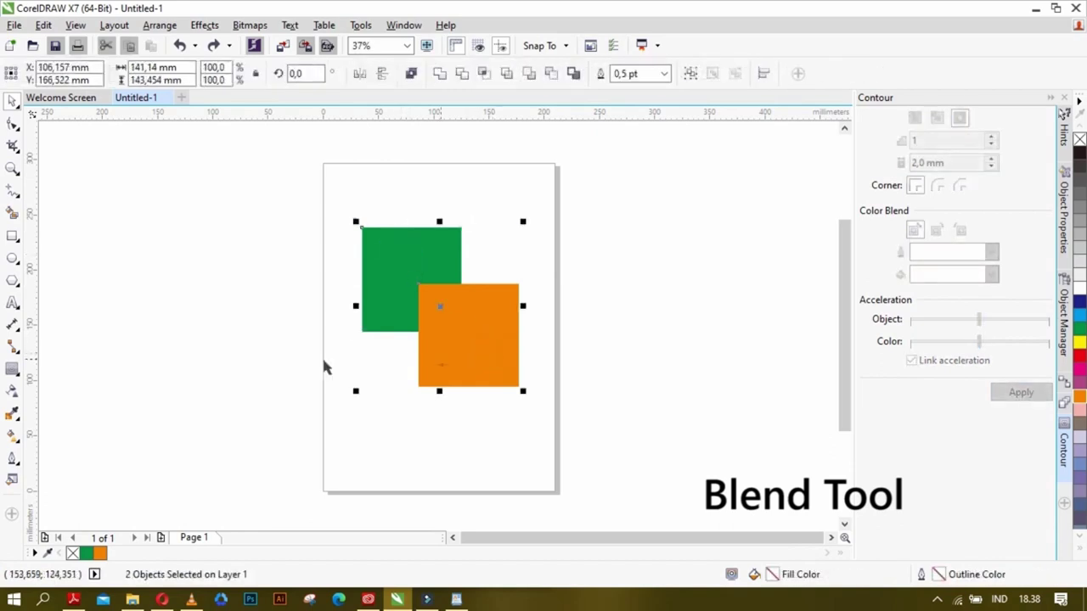
left_click(12, 371)
left_click(547, 293)
Select the green and orange squares and blend from the green one to the orange one with 20 steps.
left_click(408, 248)
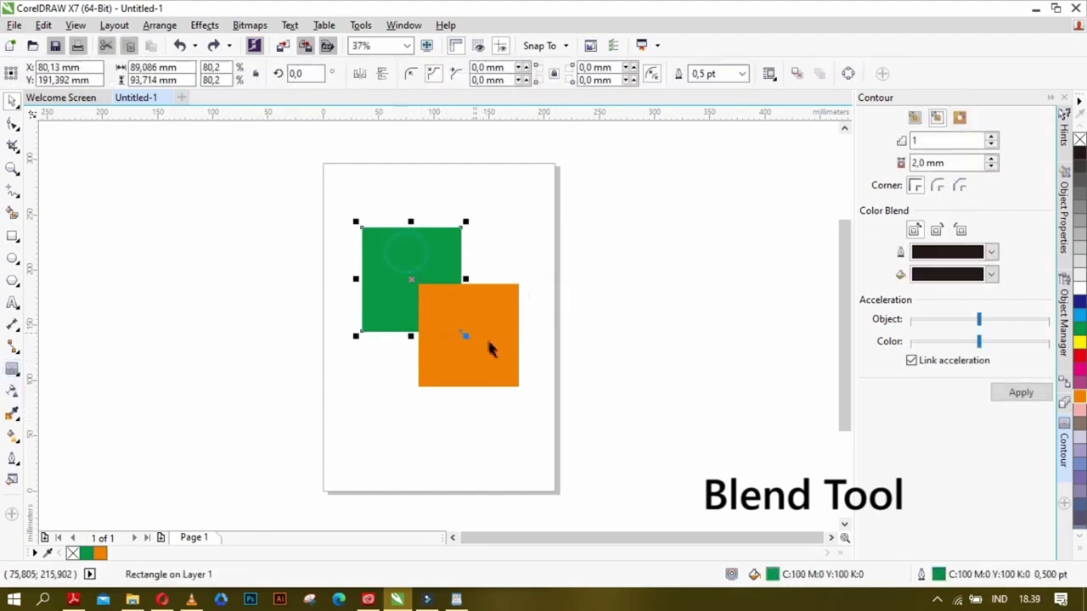
left_click(491, 345, "shift")
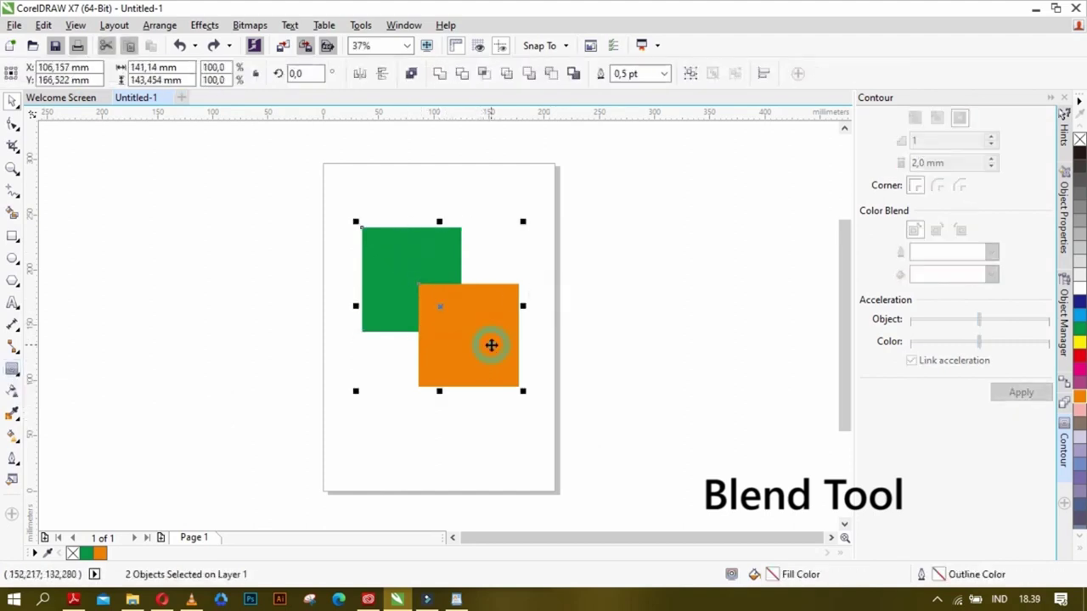
left_click(12, 374)
left_click(61, 403)
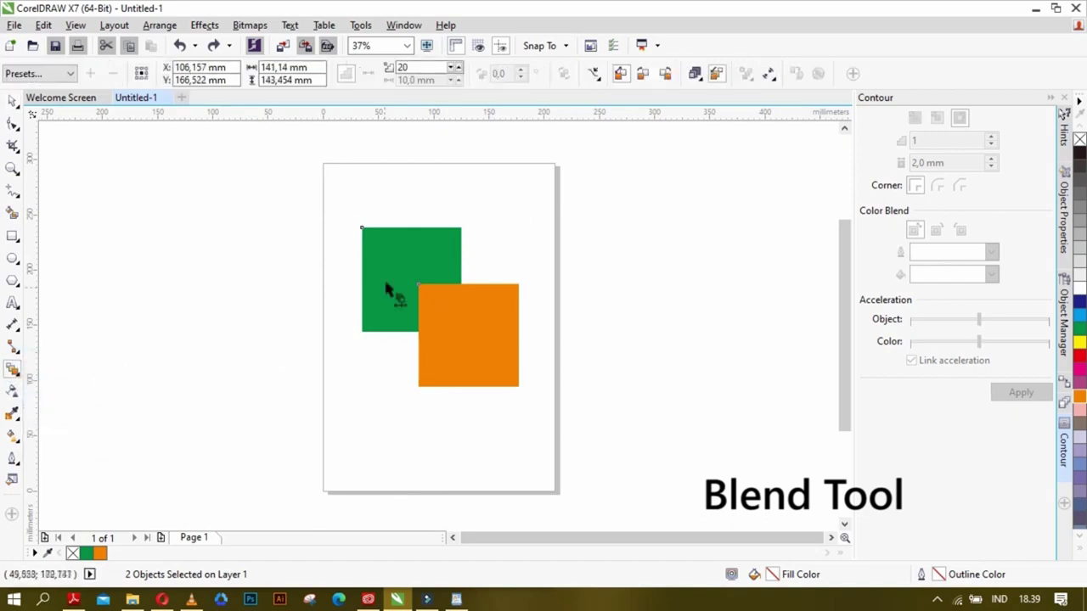
left_click_drag(385, 256, 475, 343)
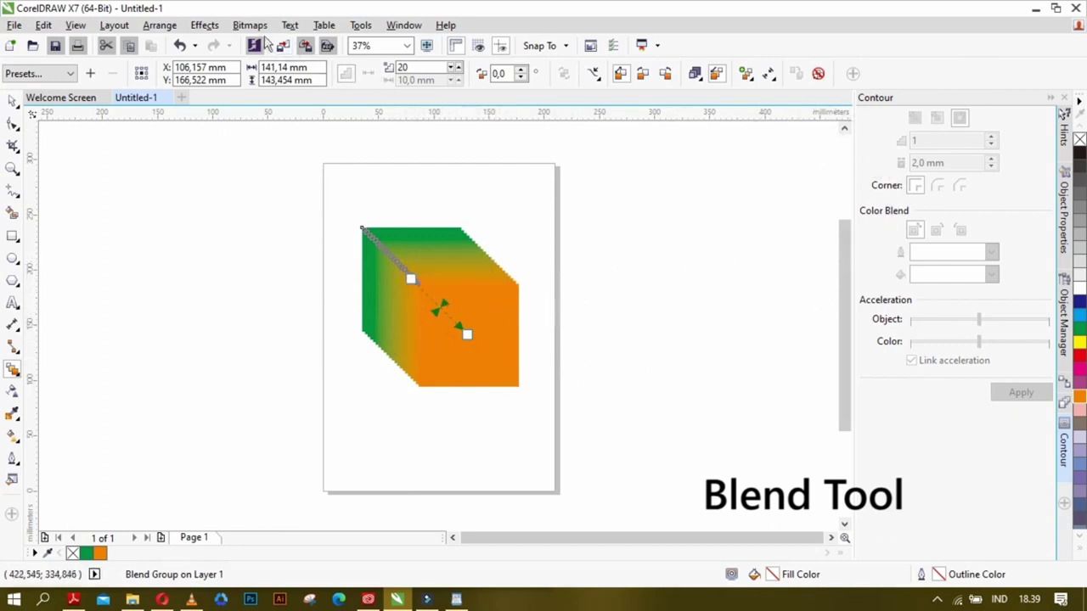
Open the Blend settings and set the number of blend steps between the green and orange squares to 2.
left_click(204, 24)
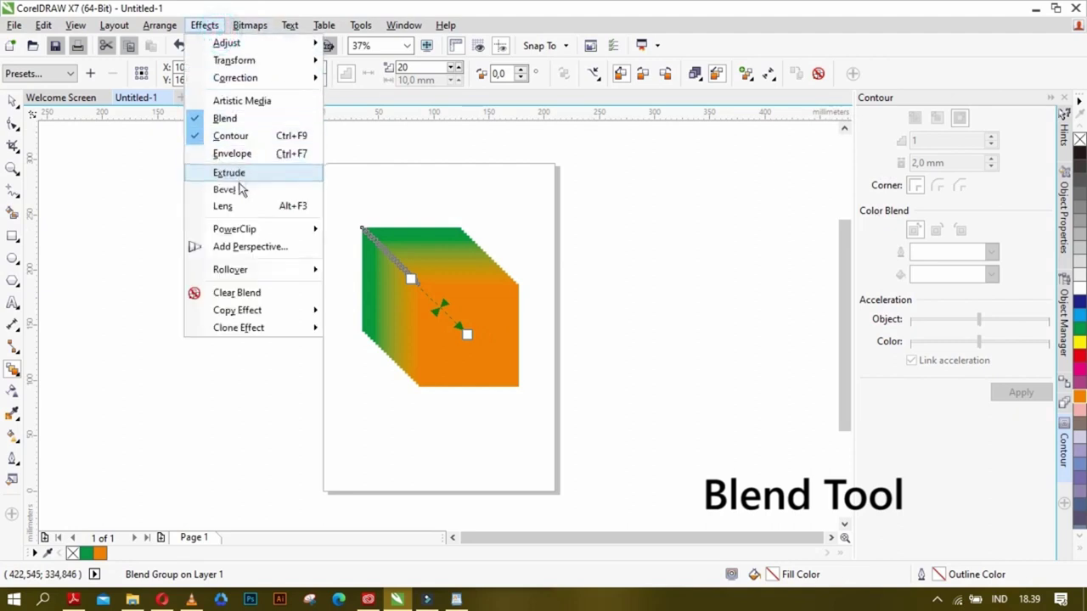
left_click(211, 121)
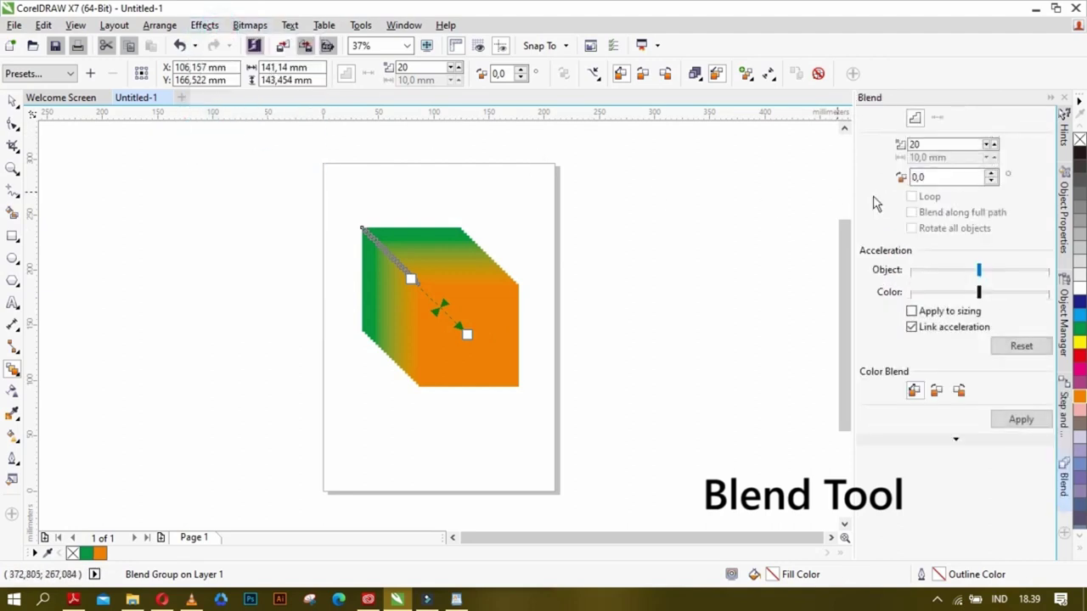
left_click(934, 144)
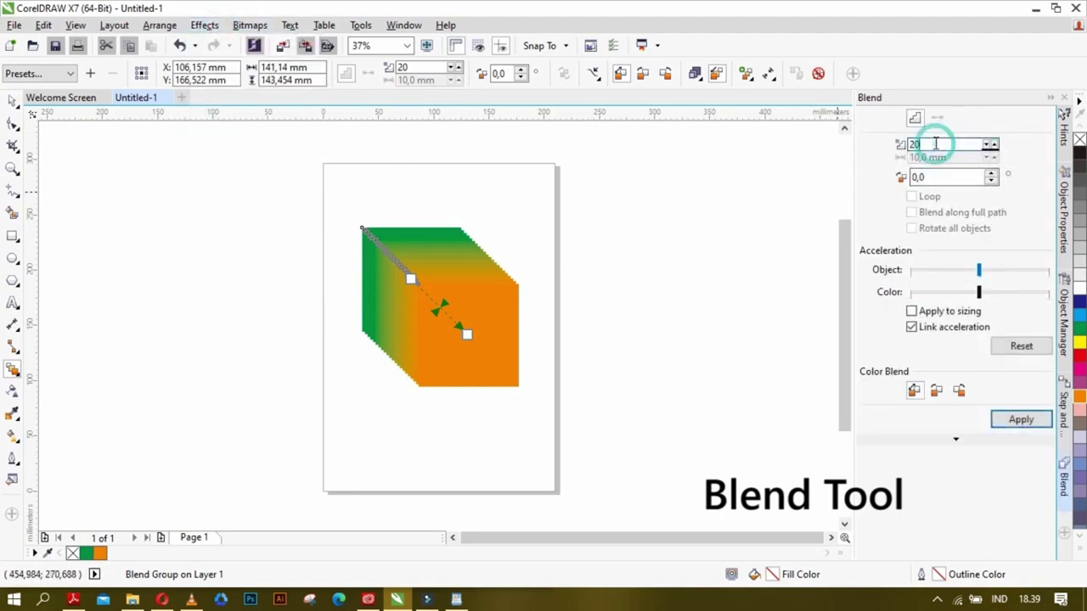
type("2")
key("Return")
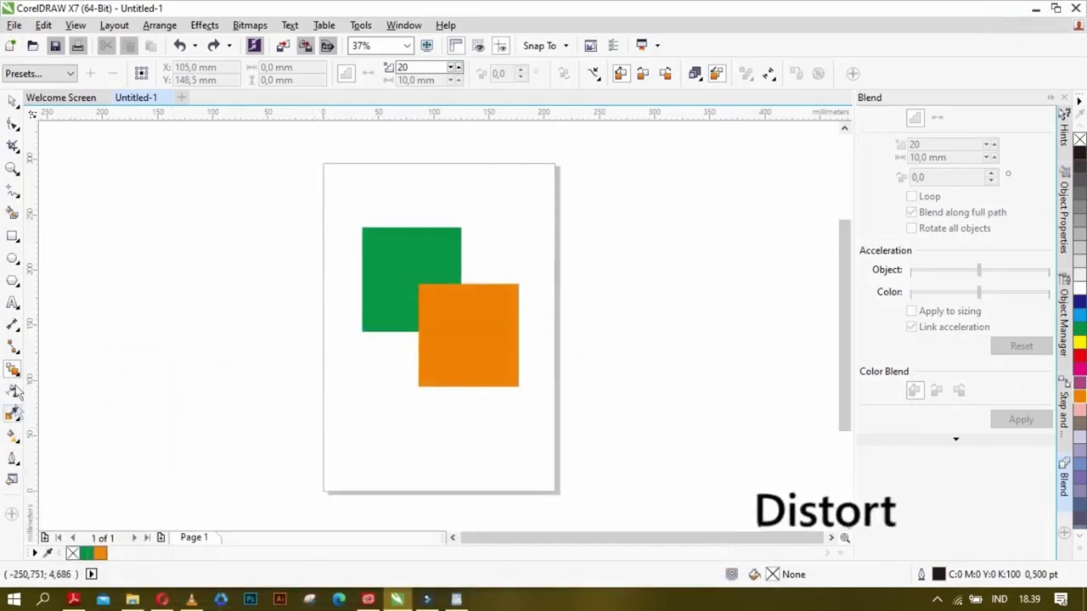
Distort the orange square outward from its center with an amplitude of about -49 and undo the distortion.
left_click(13, 369)
left_click(73, 419)
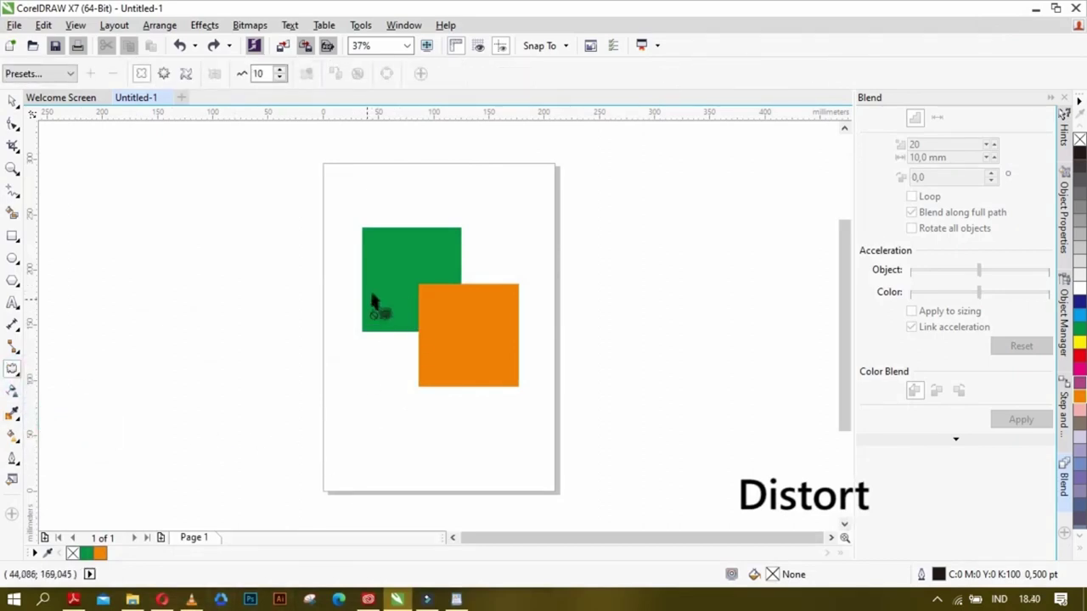
left_click(431, 341)
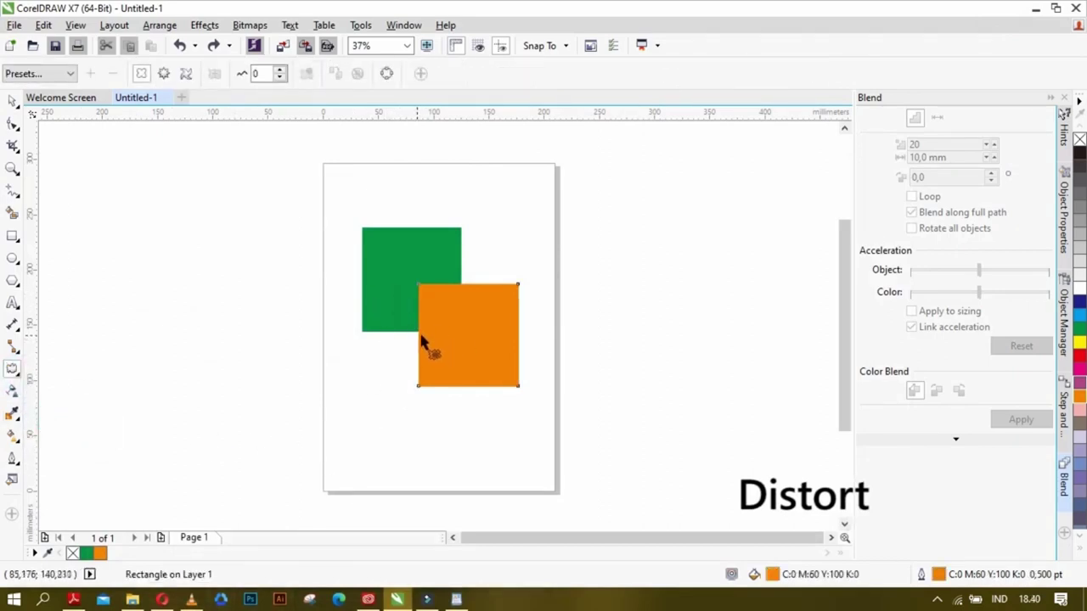
left_click(12, 100)
left_click(235, 361)
left_click(473, 343)
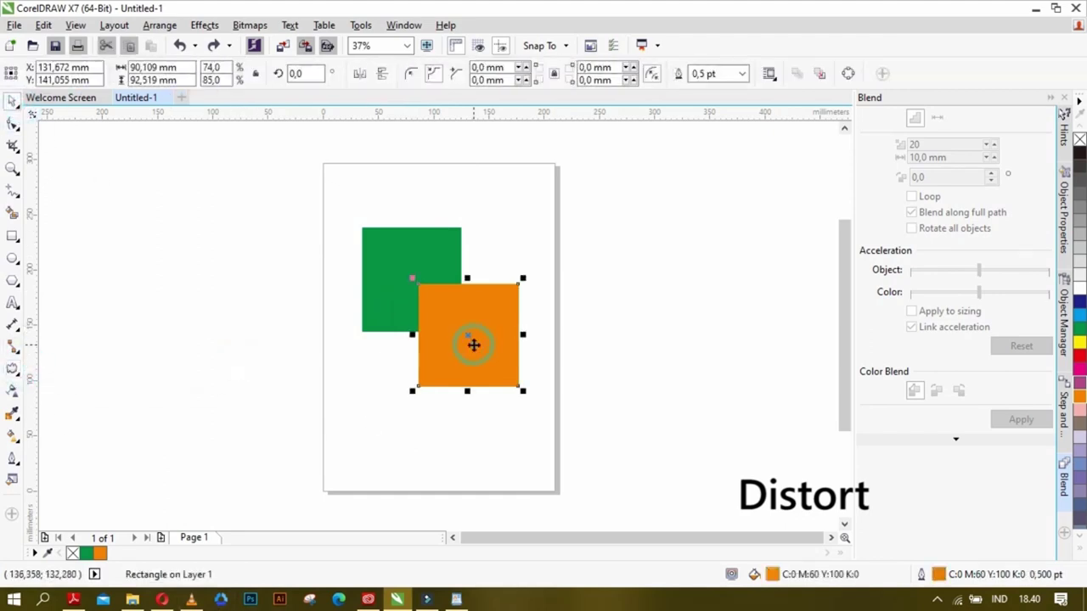
left_click(12, 368)
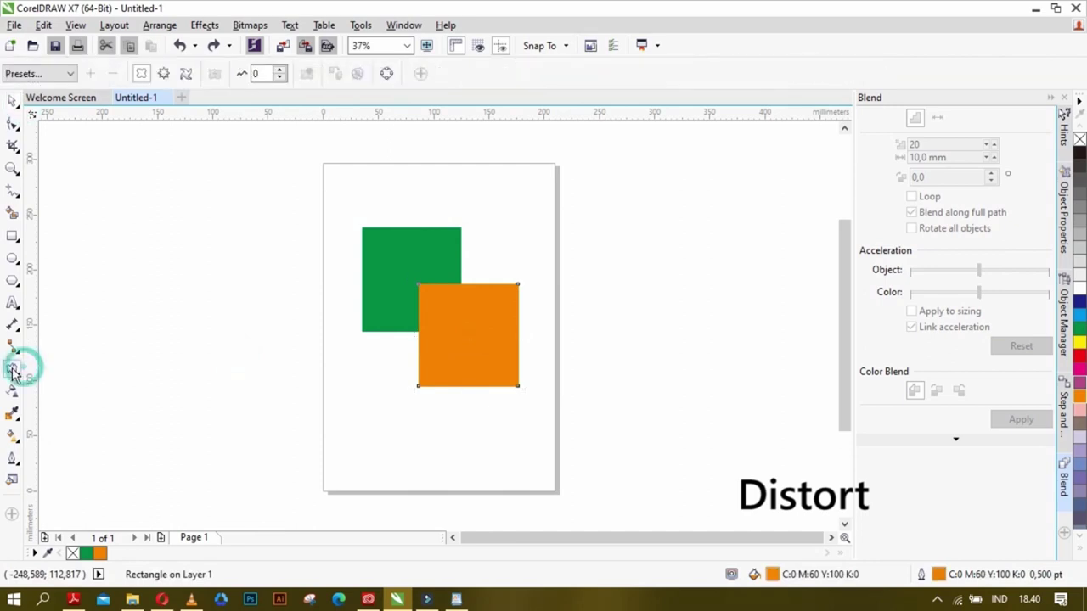
left_click_drag(468, 336, 449, 354)
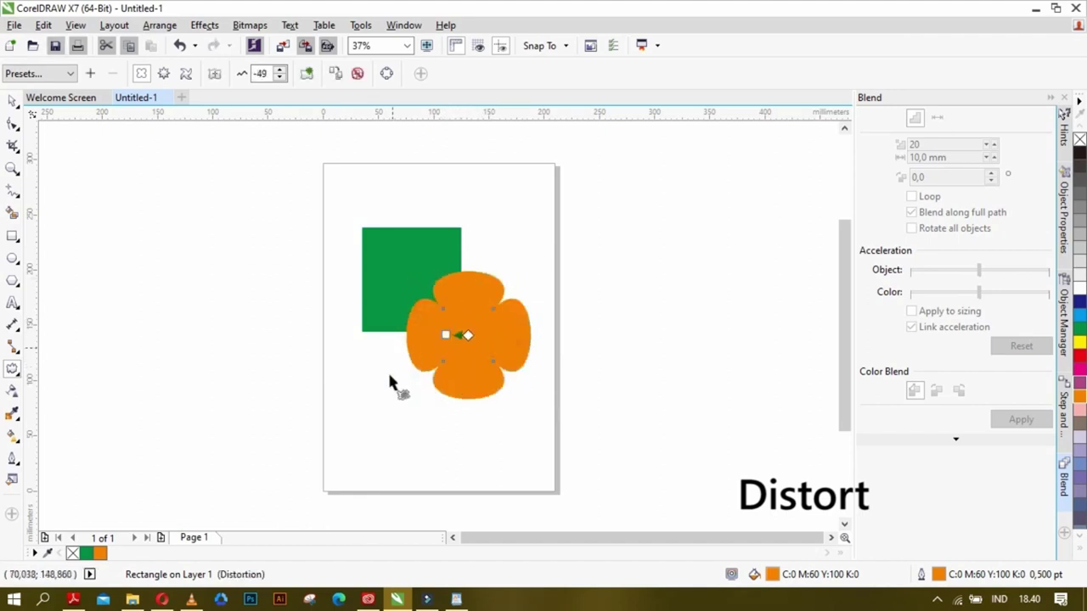
key("ctrl+z")
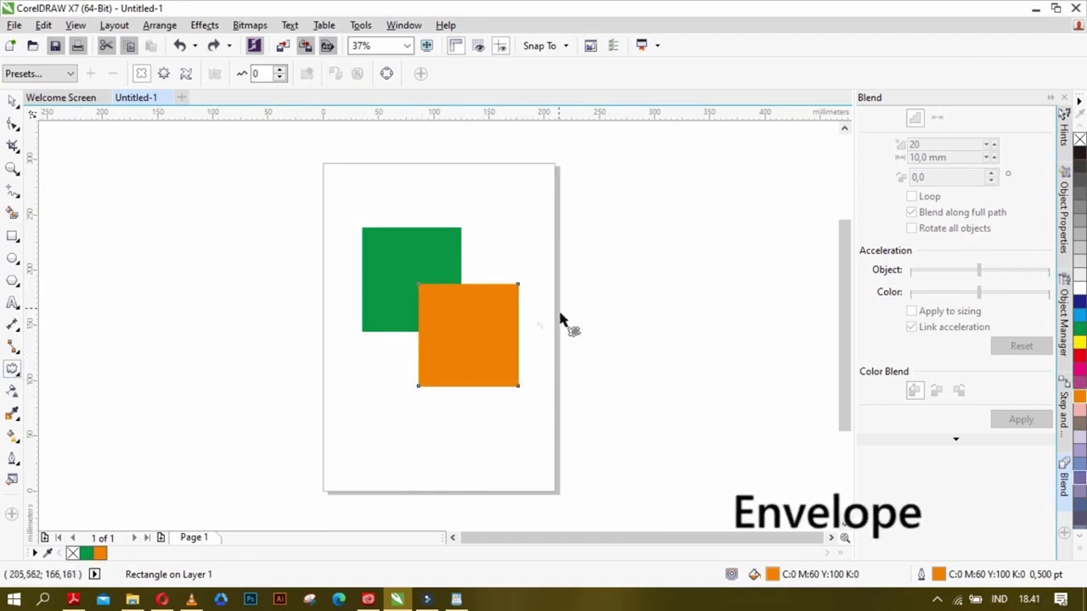
Apply an unconstrained envelope to the orange square, pulling its four side midpoints and its upper-right corner inward.
left_click(17, 371)
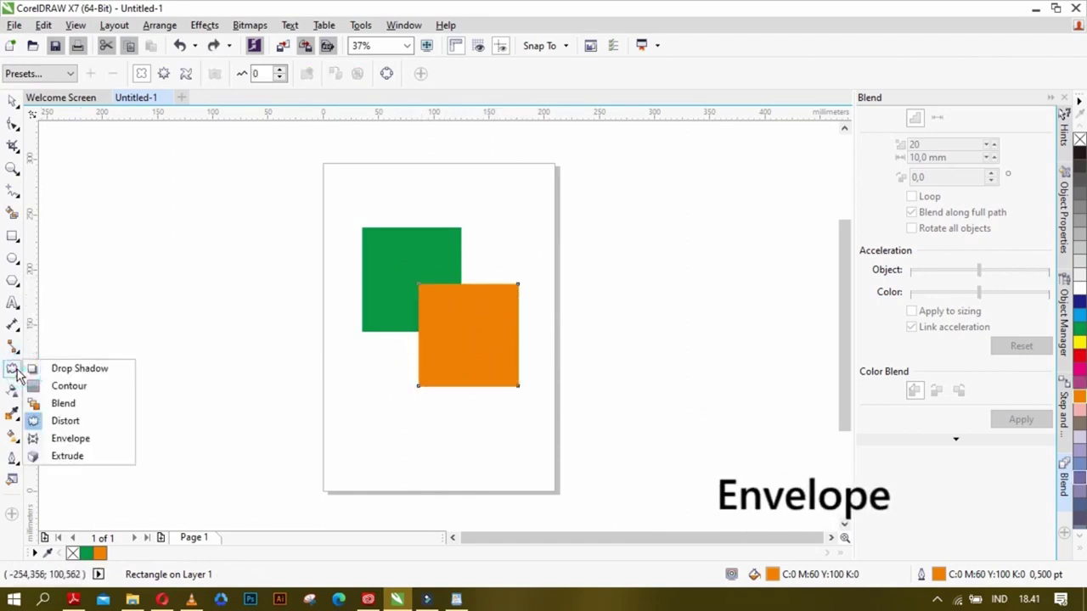
left_click(68, 438)
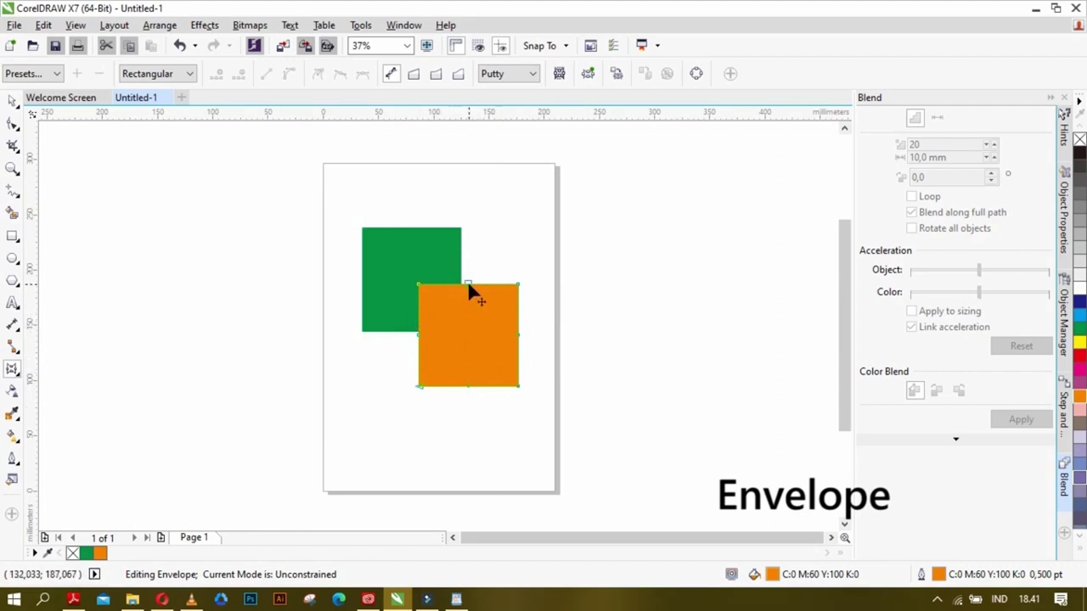
left_click_drag(468, 285, 467, 306)
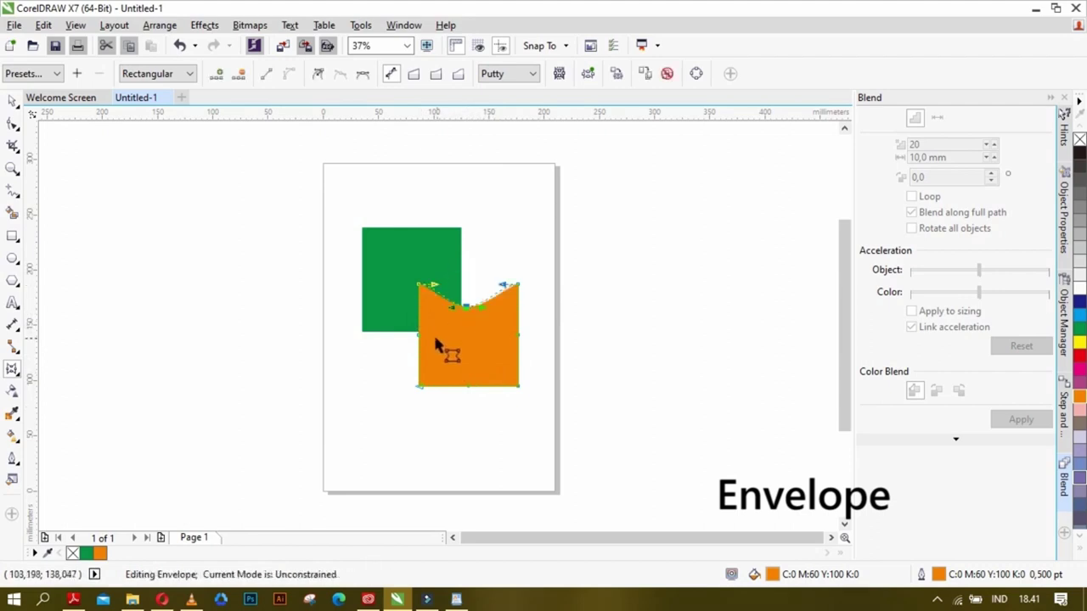
mouse_move(420, 335)
left_mouse_down()
mouse_move(441, 342)
mouse_move(436, 334)
left_mouse_up()
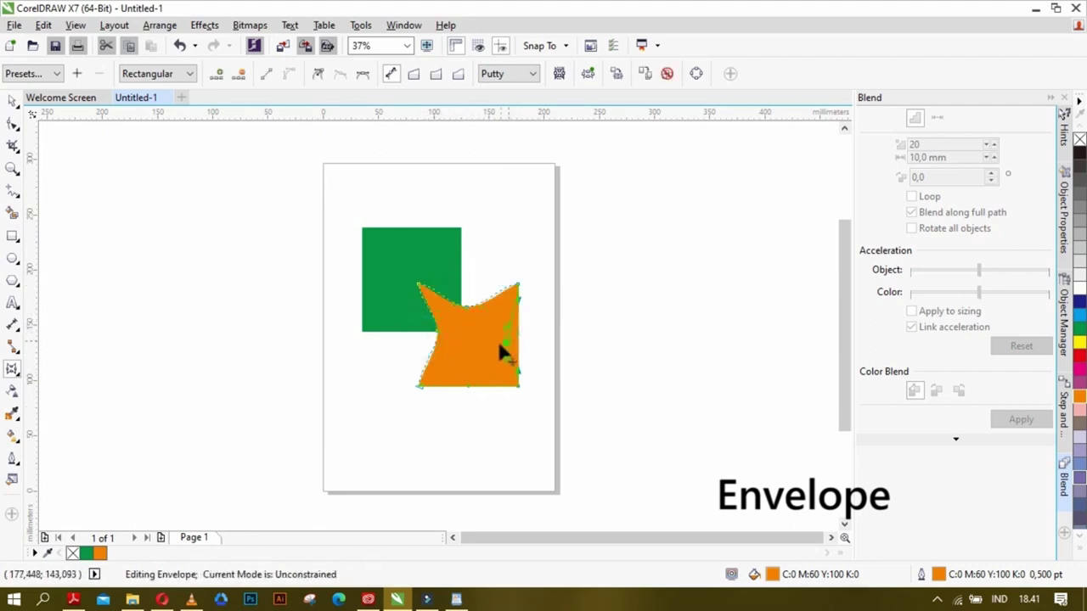
left_click_drag(501, 351, 495, 339)
left_click_drag(468, 388, 463, 367)
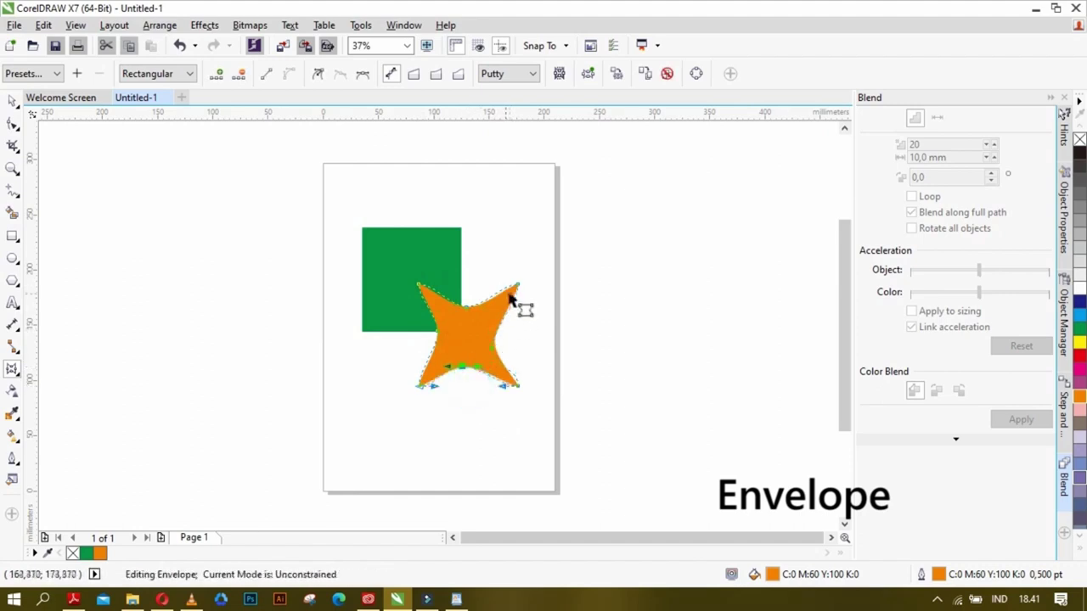
left_click_drag(513, 289, 486, 321)
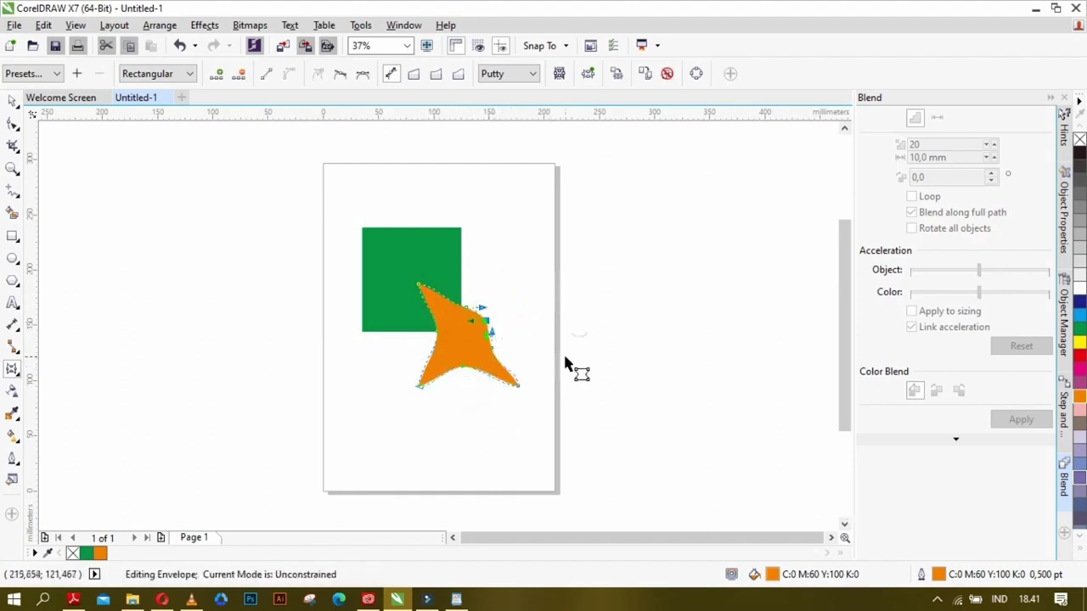
Undo all the envelope edits on the orange square.
key("ctrl+z")
key("ctrl+z")
key("ctrl+z")
key("ctrl+z")
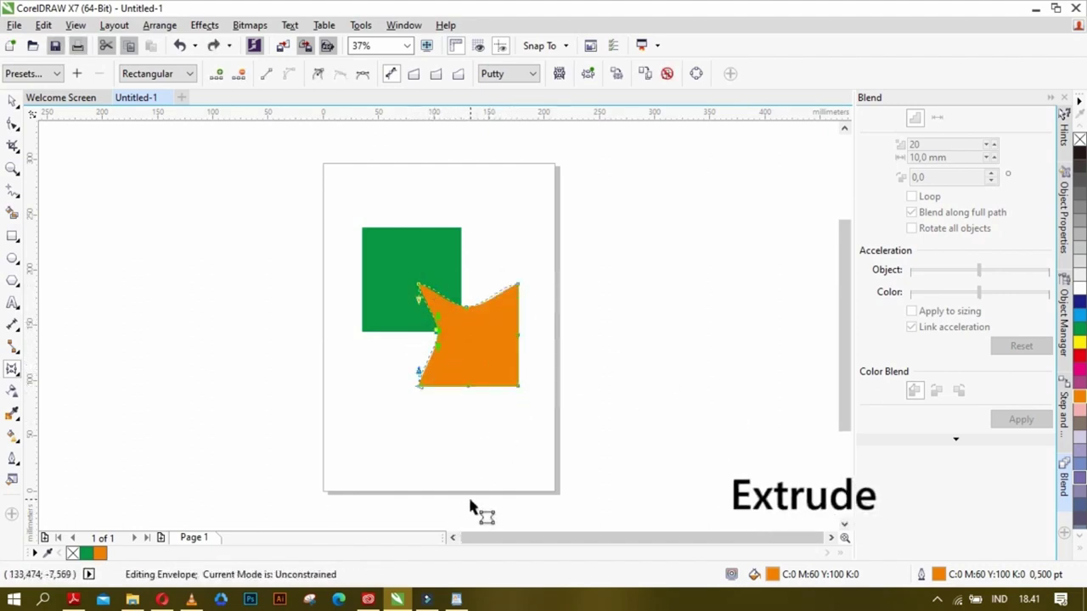
key("ctrl+z")
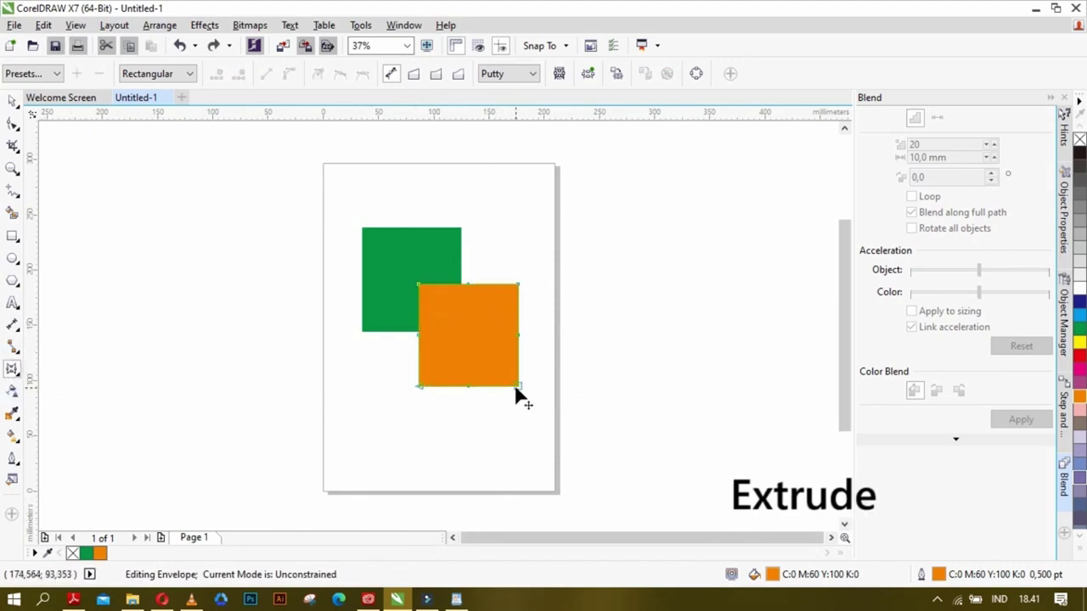
Extrude the orange square from its center toward a vanishing point at about -145.3 mm, -112.6 mm with depth 20, and undo it.
left_click(13, 370)
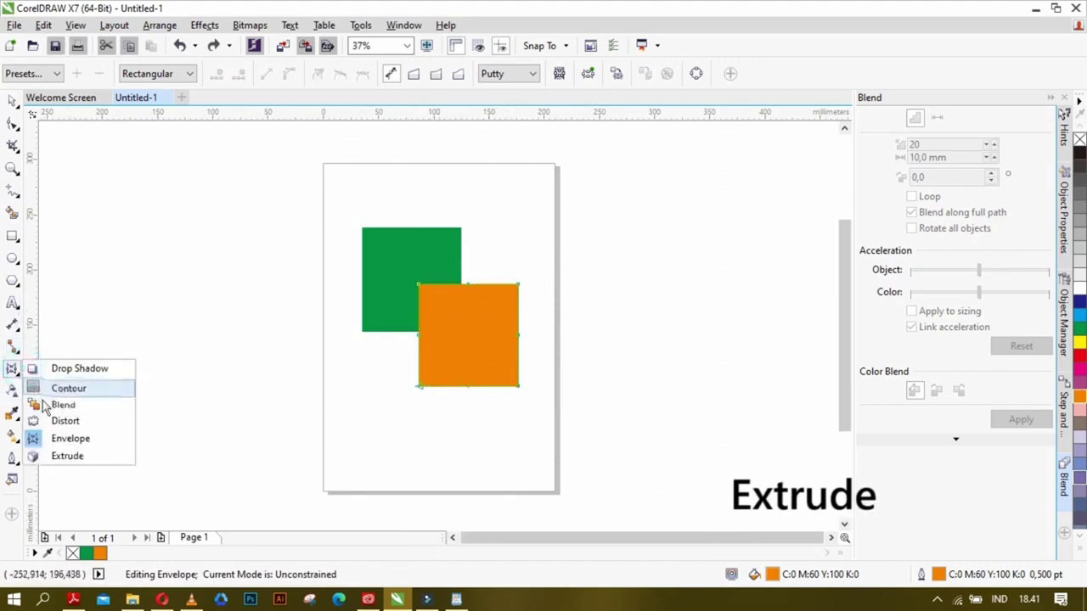
left_click(67, 459)
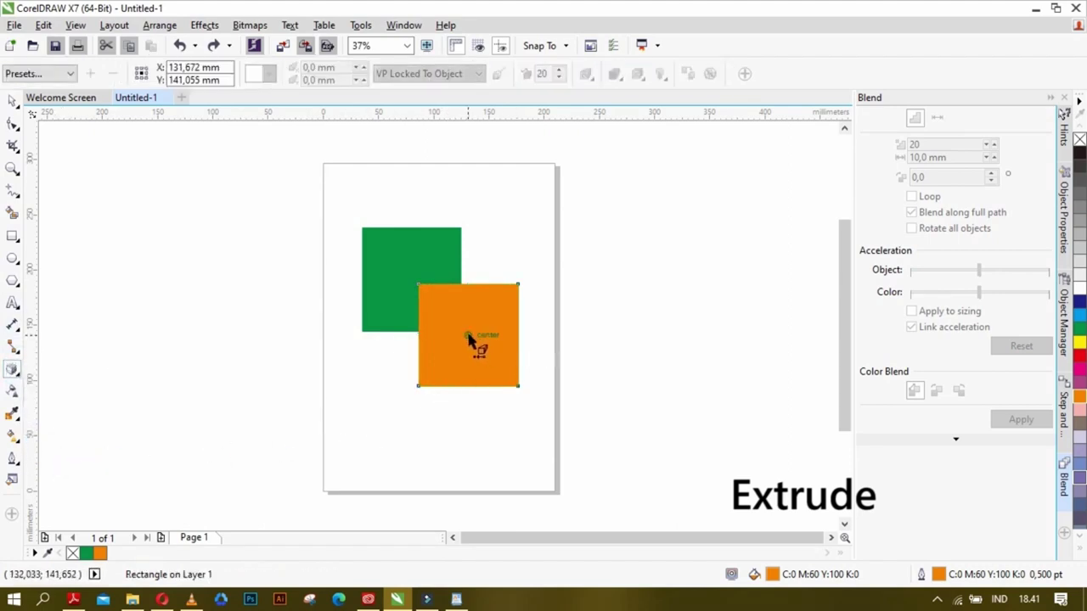
left_click(12, 371)
left_click_drag(467, 336, 308, 460)
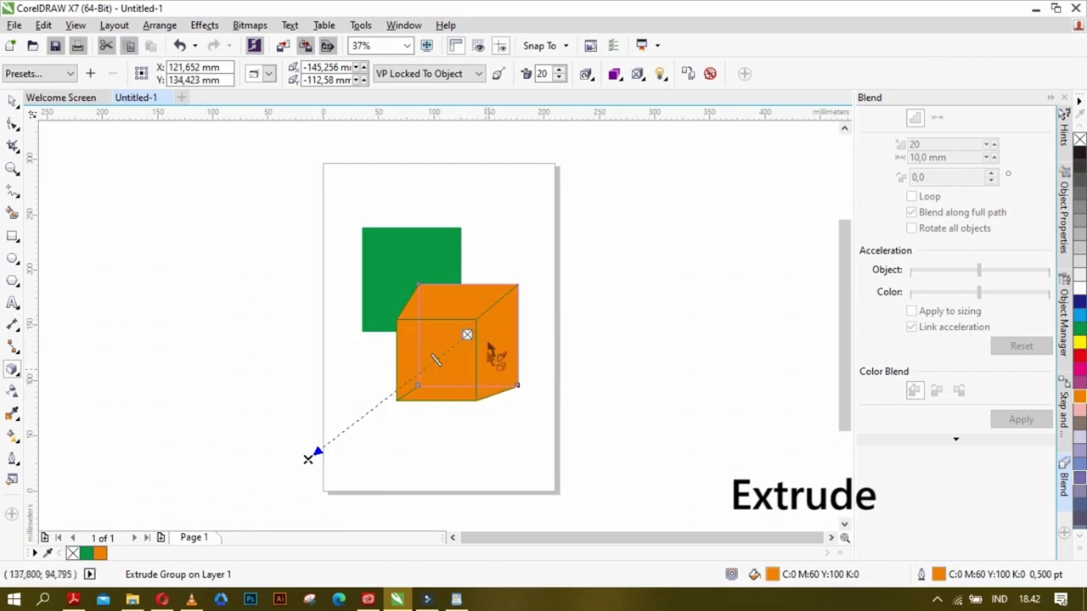
key("ctrl+z")
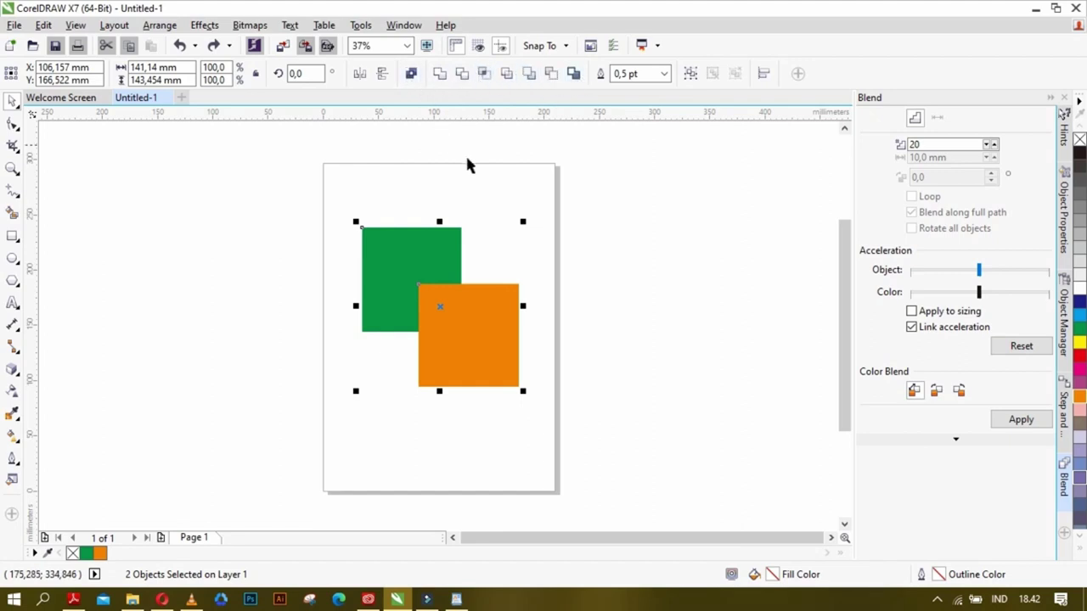
Select the green and orange squares, combine them into a single curve and undo the combination.
left_click(501, 194)
left_click(387, 265)
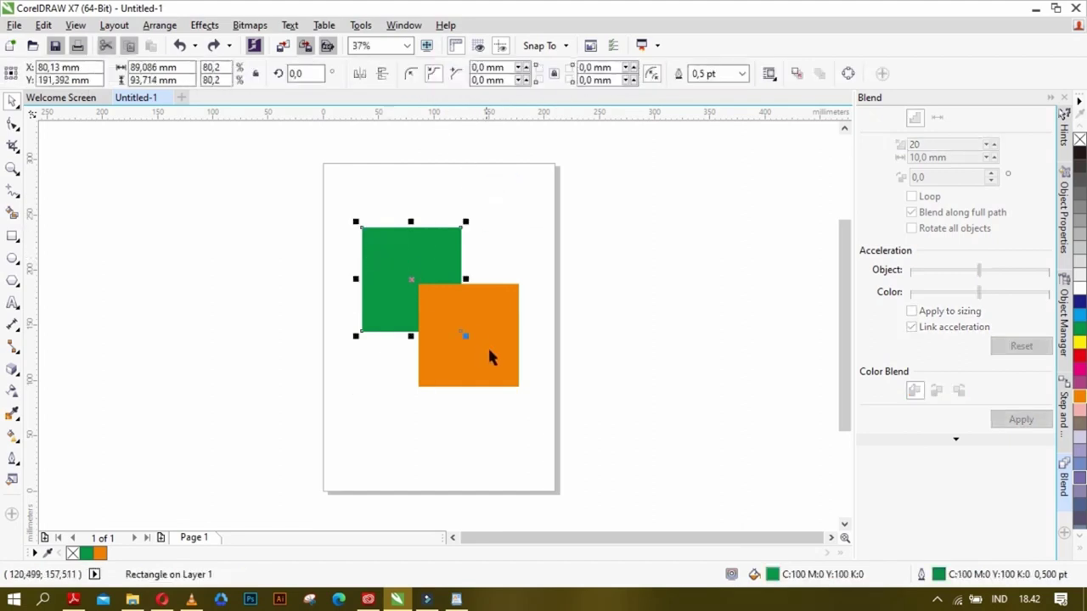
left_click(492, 357, "shift")
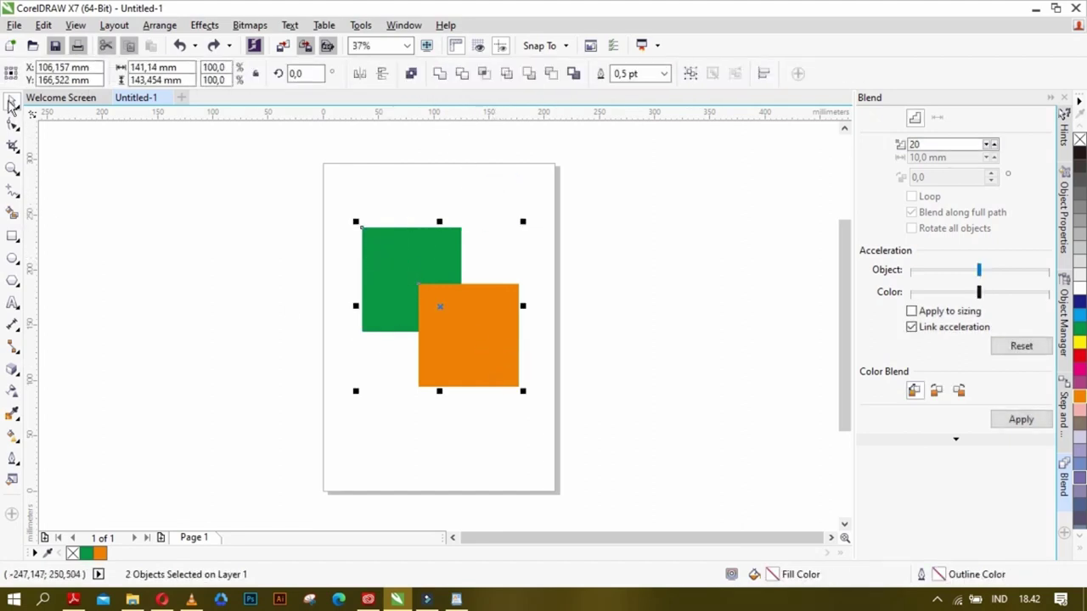
left_click(388, 252)
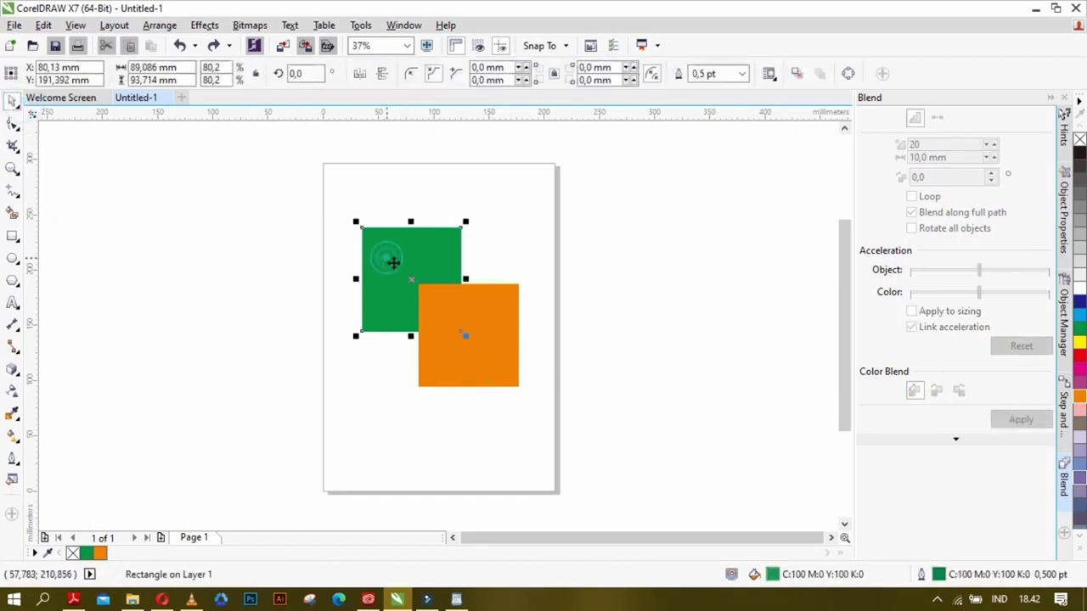
left_click(497, 358, "shift")
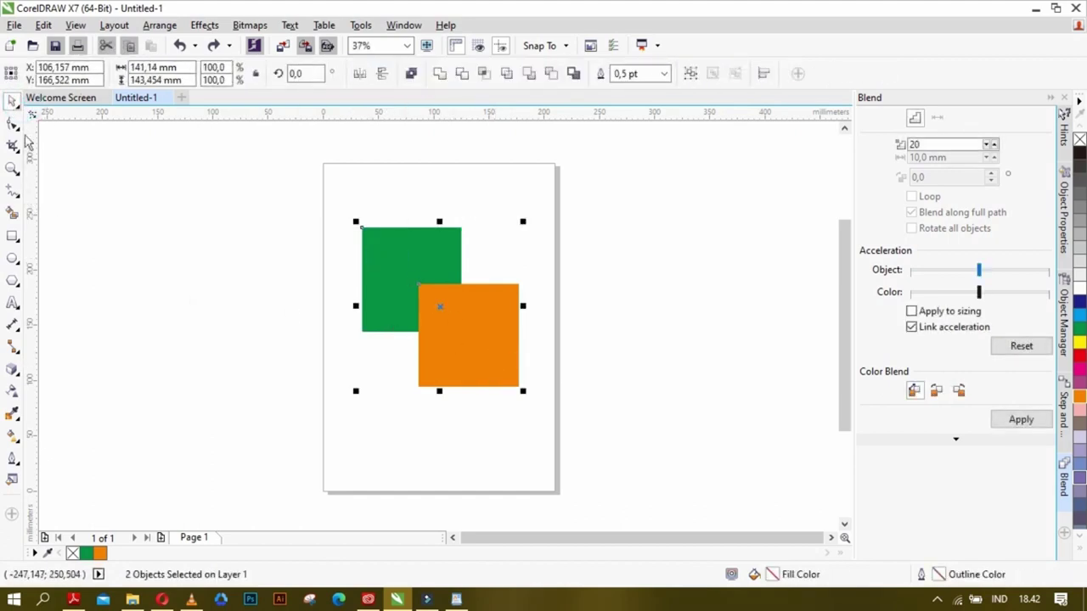
left_click(11, 102)
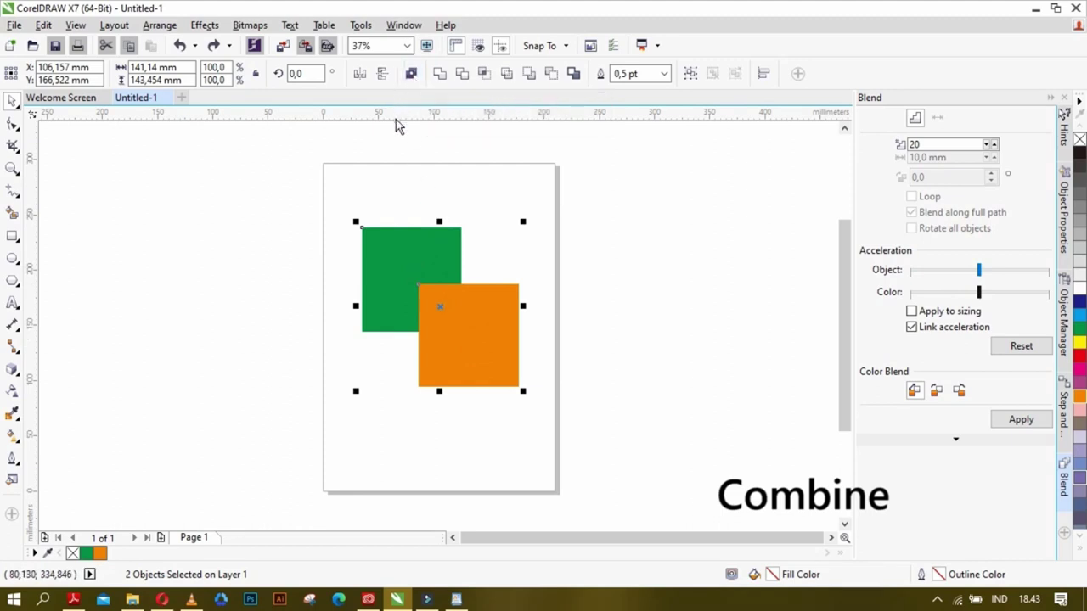
left_click(410, 77)
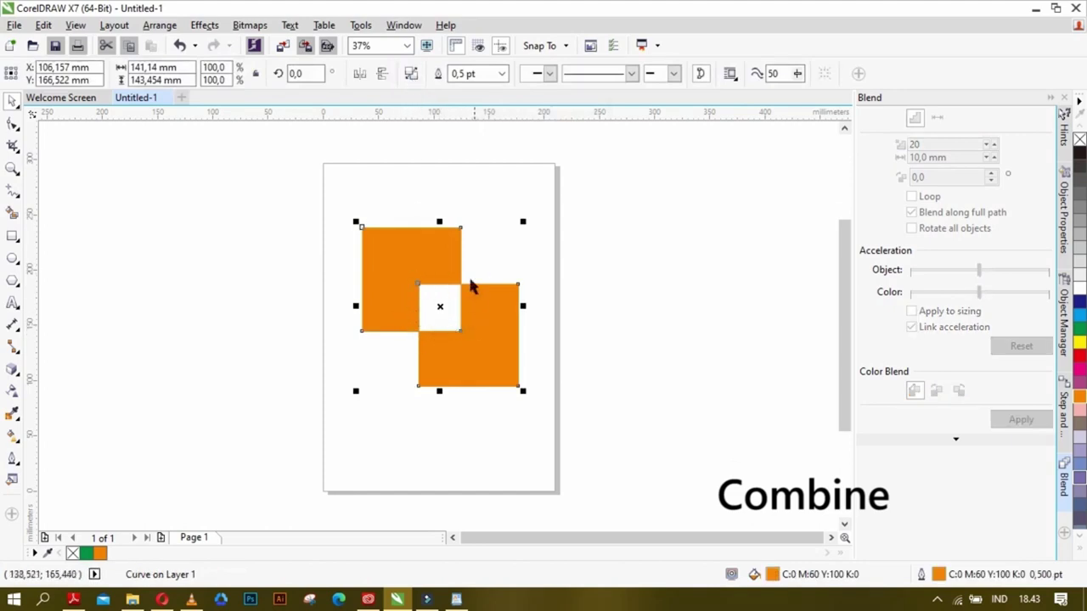
key("ctrl+z")
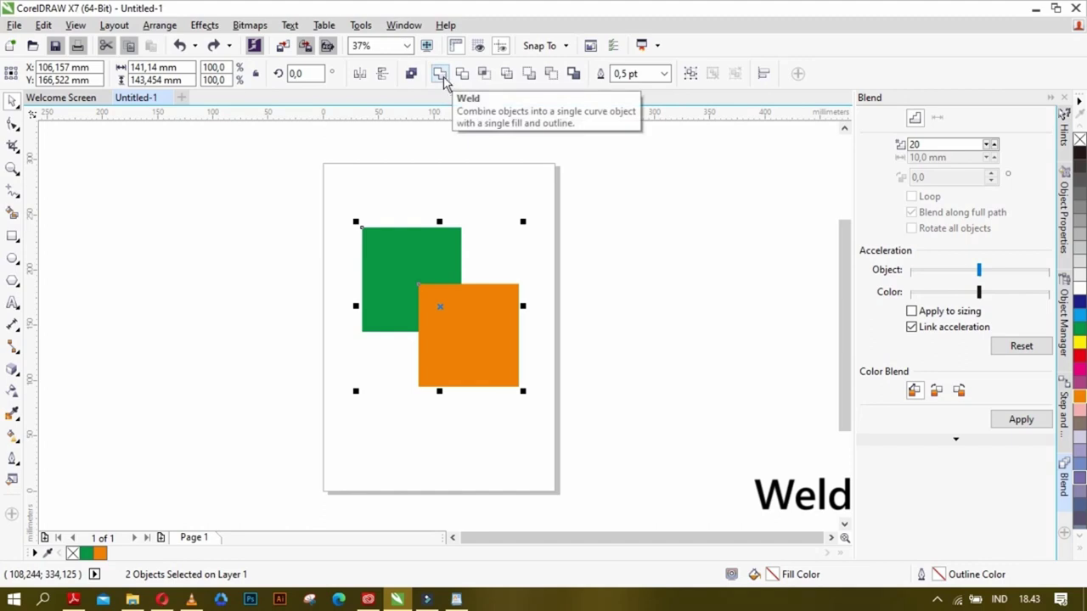
Select the green square and add the orange one, weld them into one shape and undo the weld.
left_click(531, 262)
left_click(420, 254)
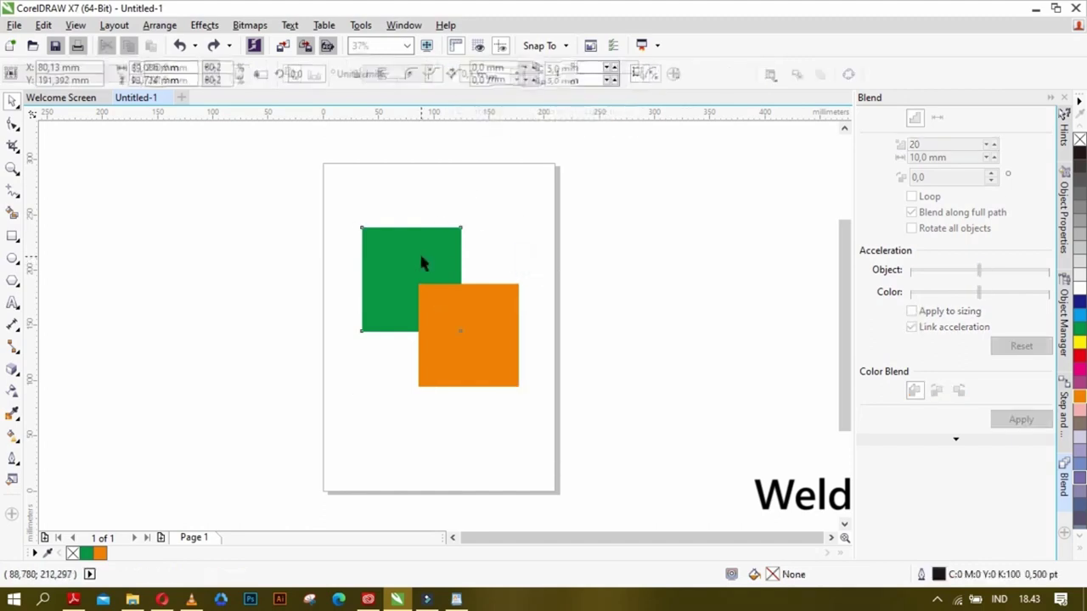
left_click(498, 366, "shift")
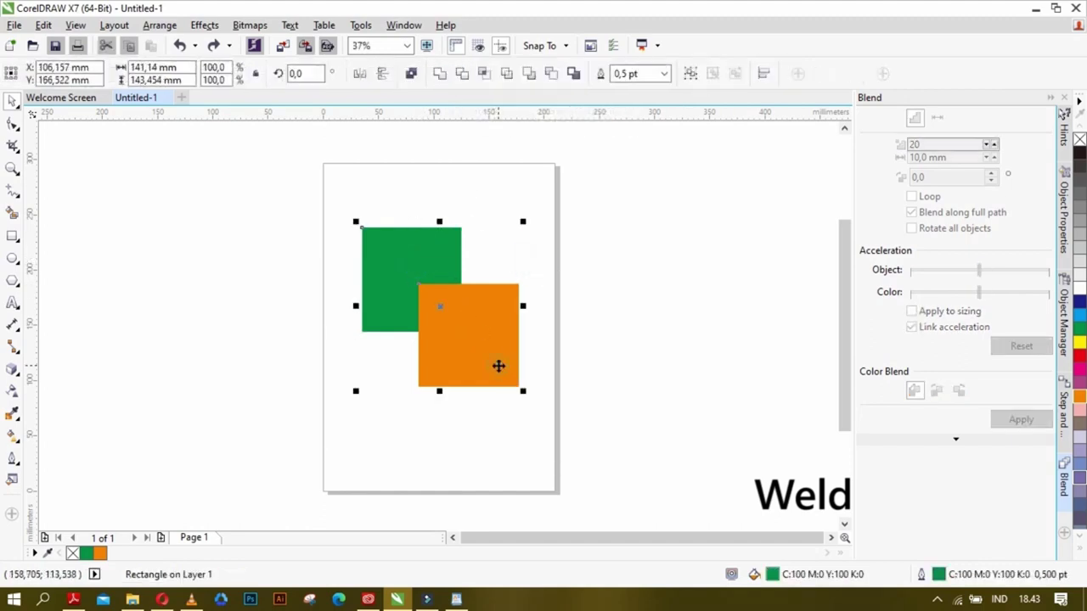
left_click(439, 77)
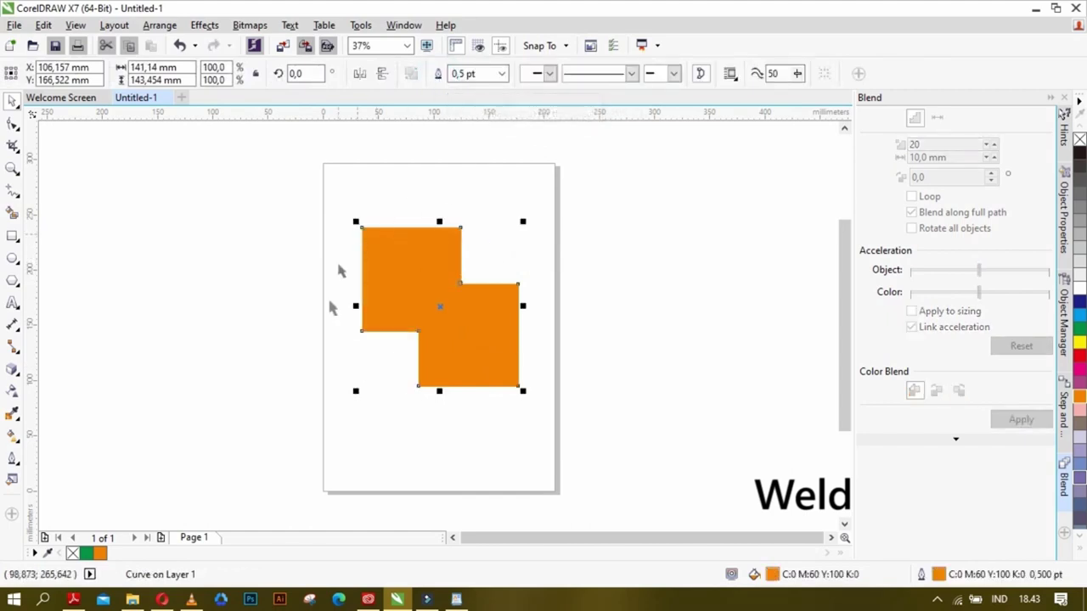
key("ctrl+z")
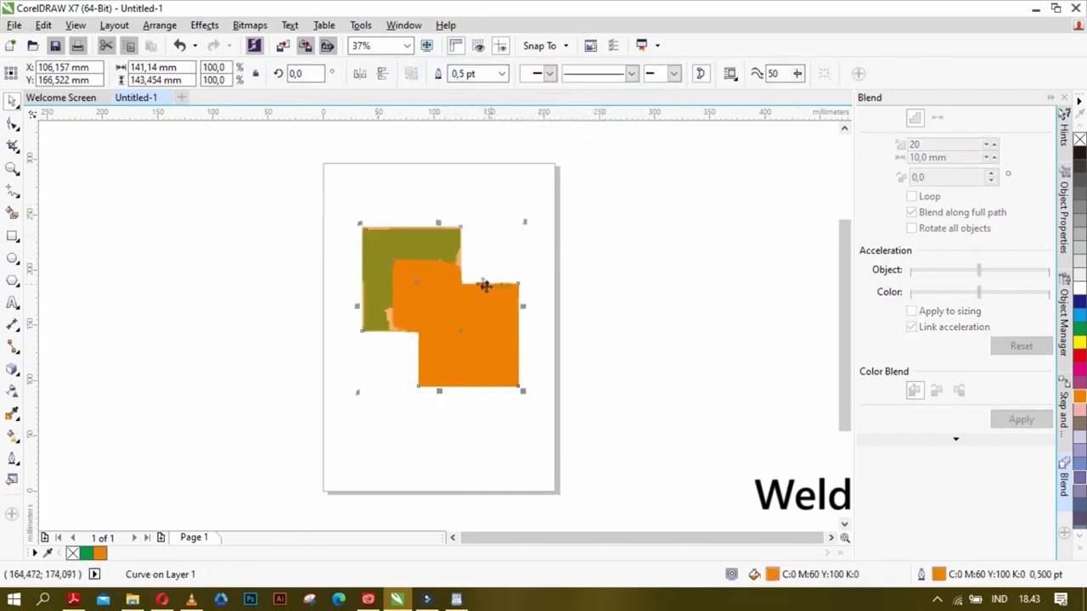
Select the orange square and add the green one, weld them into one shape and undo the weld.
left_click(497, 240)
left_click(484, 347)
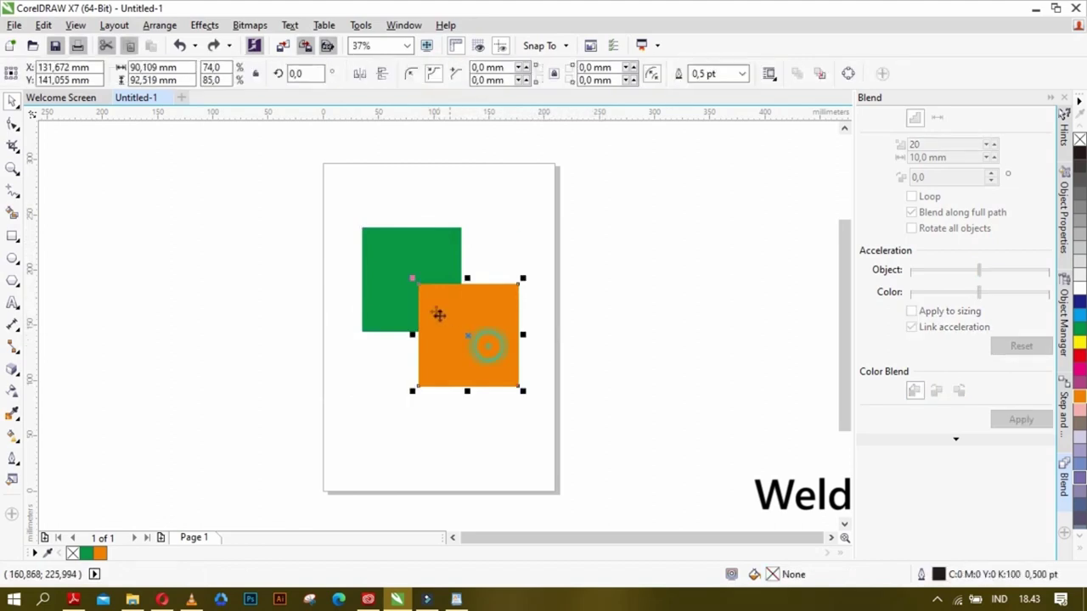
left_click(394, 258, "shift")
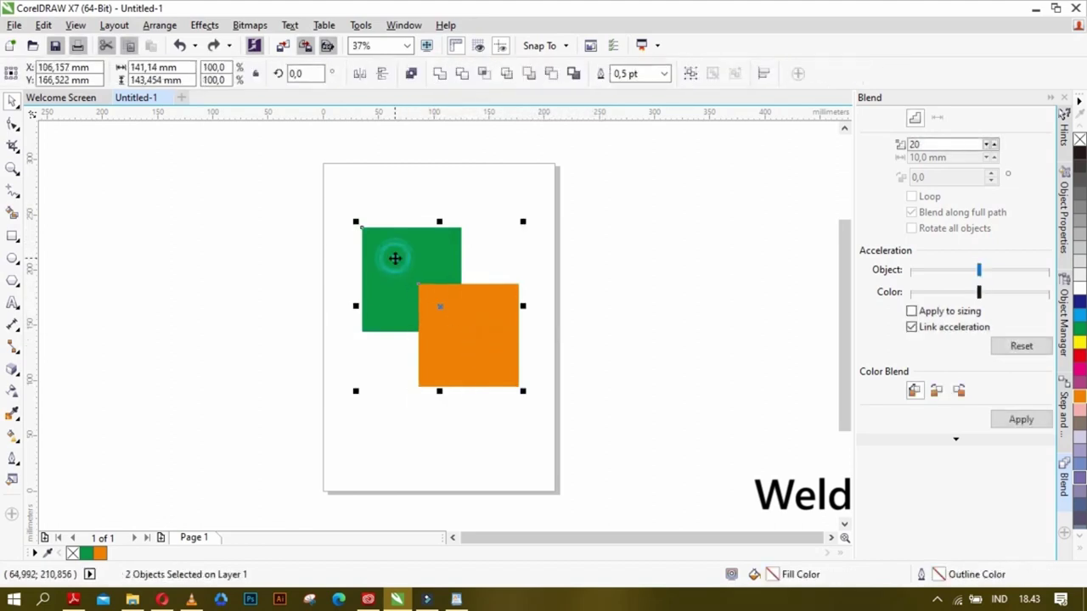
left_click(440, 74)
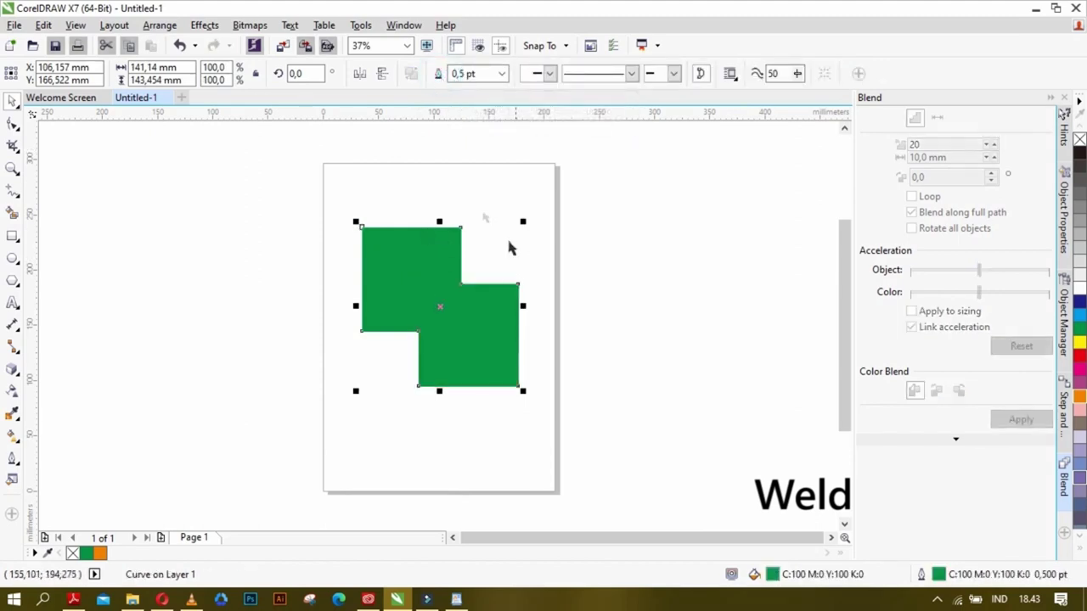
key("ctrl+z")
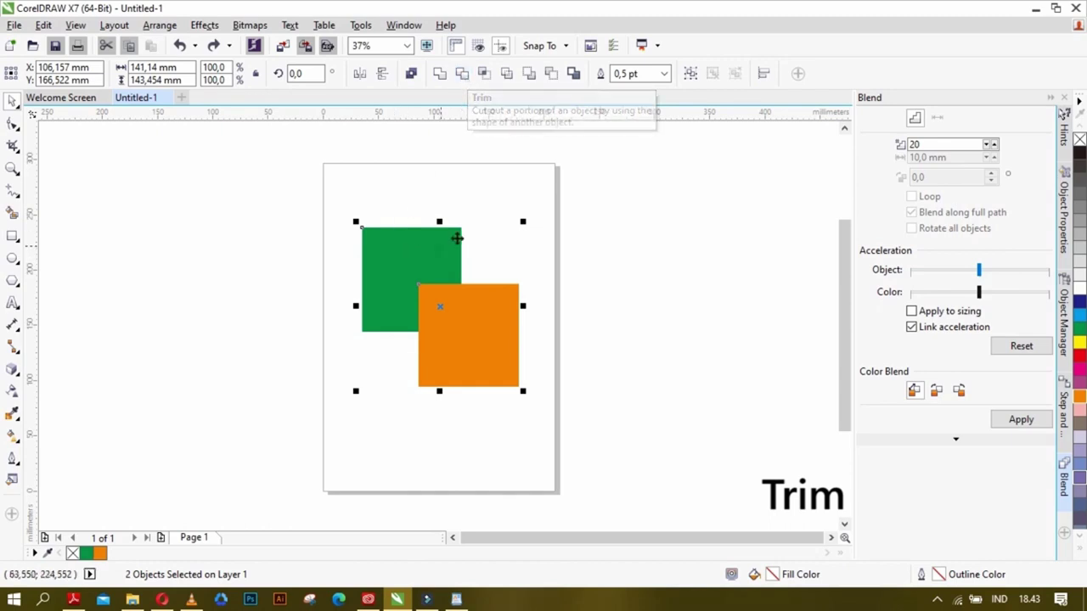
Trim the orange square with the green one, move the green square away to about X 47 mm, Y 214.5 mm, and undo both changes.
left_click(447, 189)
left_click(403, 273)
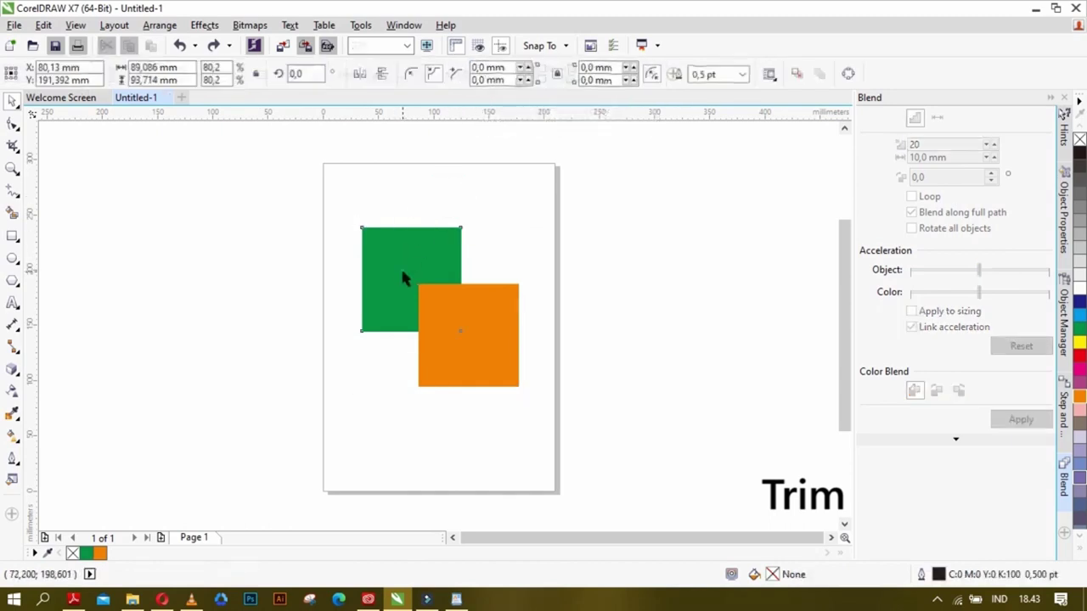
left_click(492, 370, "shift")
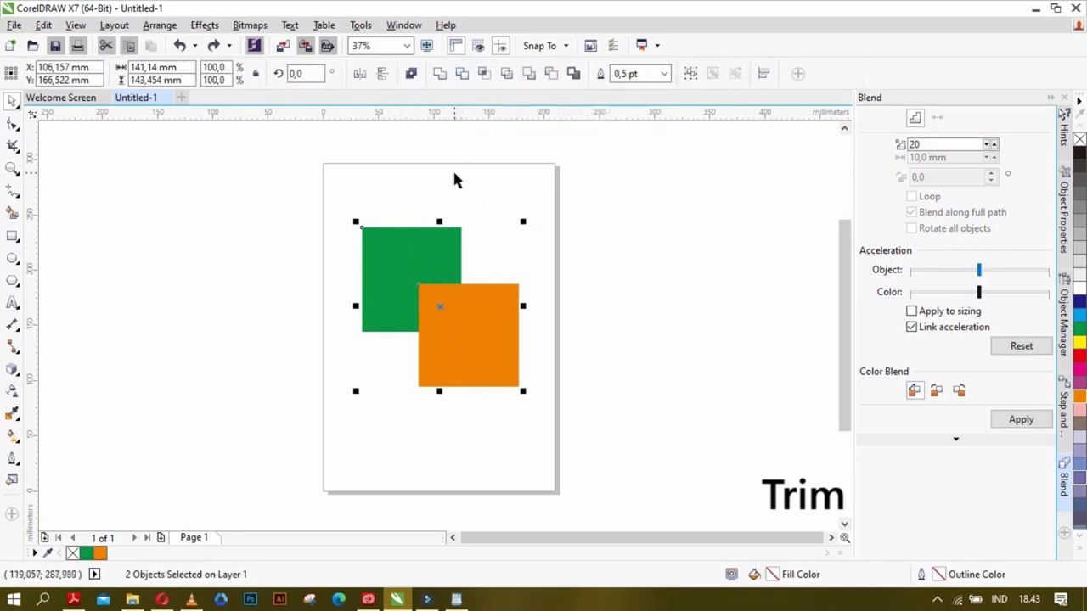
left_click(390, 253)
left_click(471, 351, "shift")
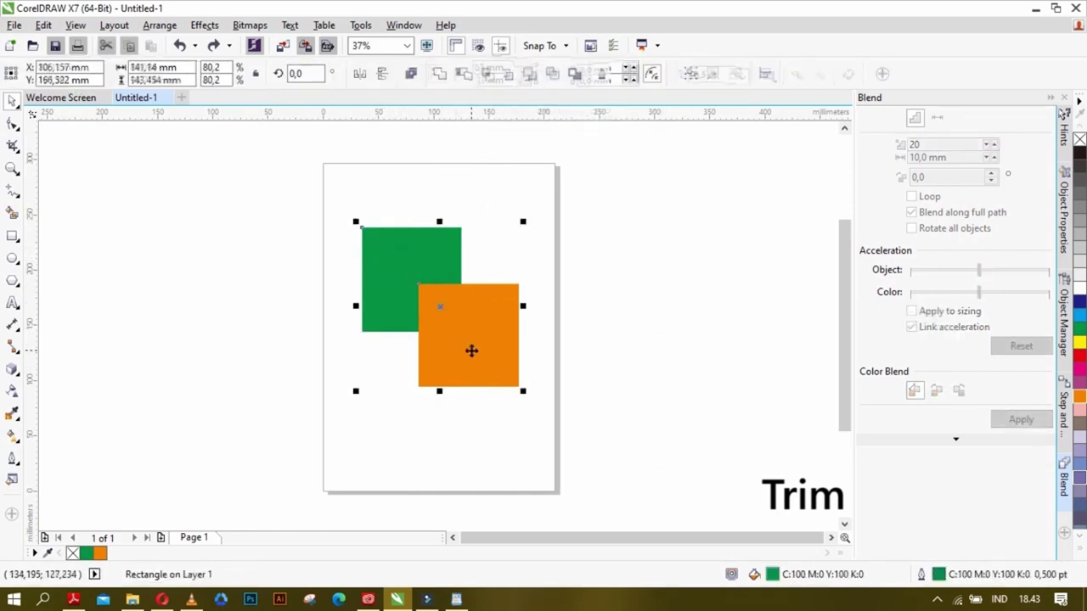
left_click(464, 73)
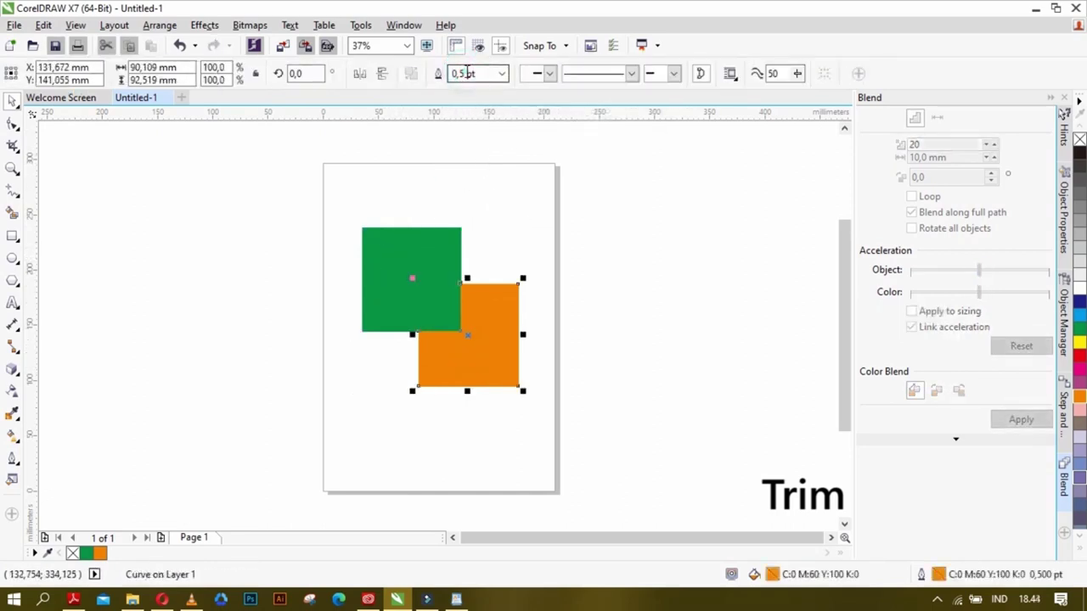
left_click(418, 283)
left_click_drag(417, 259, 395, 238)
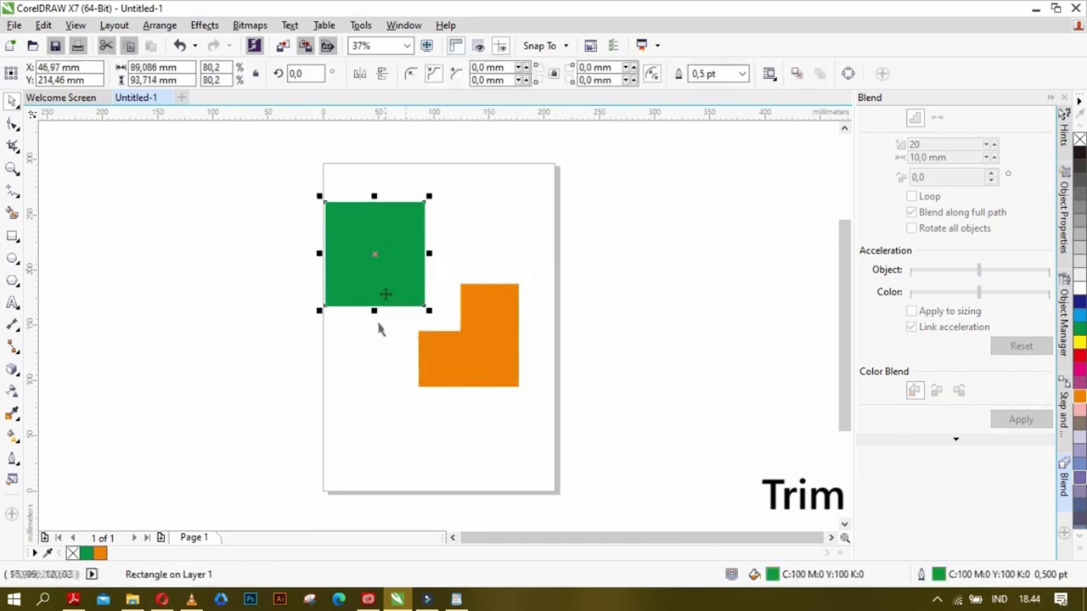
key("ctrl+z")
key("ctrl+z")
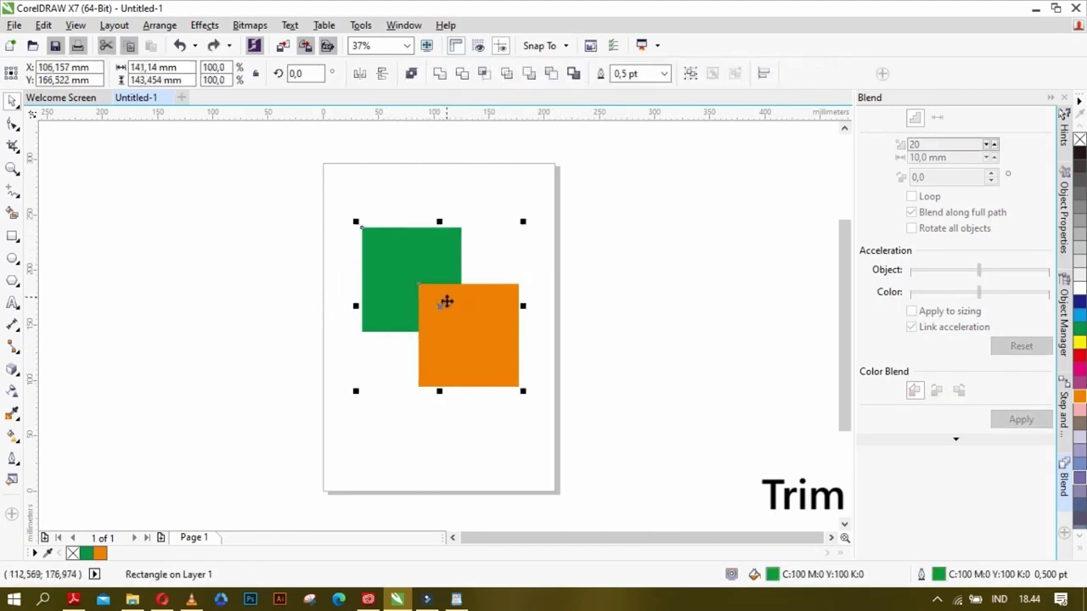
Trim the green square with the orange one, move the orange square away to about X 155.5 mm, Y 108 mm, and undo both changes.
left_click(497, 225)
left_click(473, 351)
left_click(400, 243, "shift")
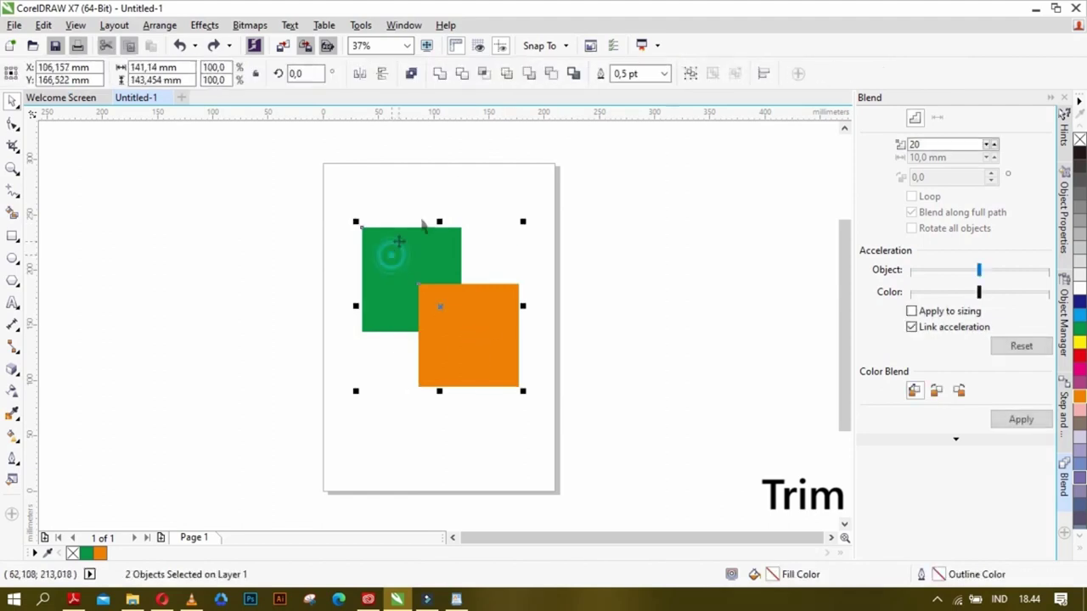
left_click(462, 74)
left_click(488, 359)
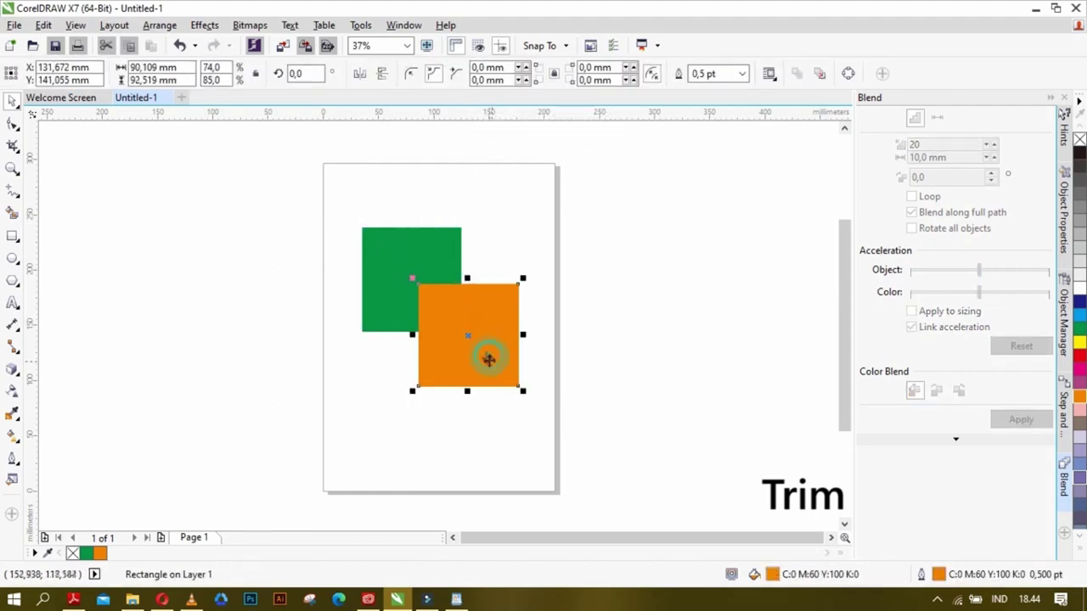
left_click_drag(485, 359, 510, 395)
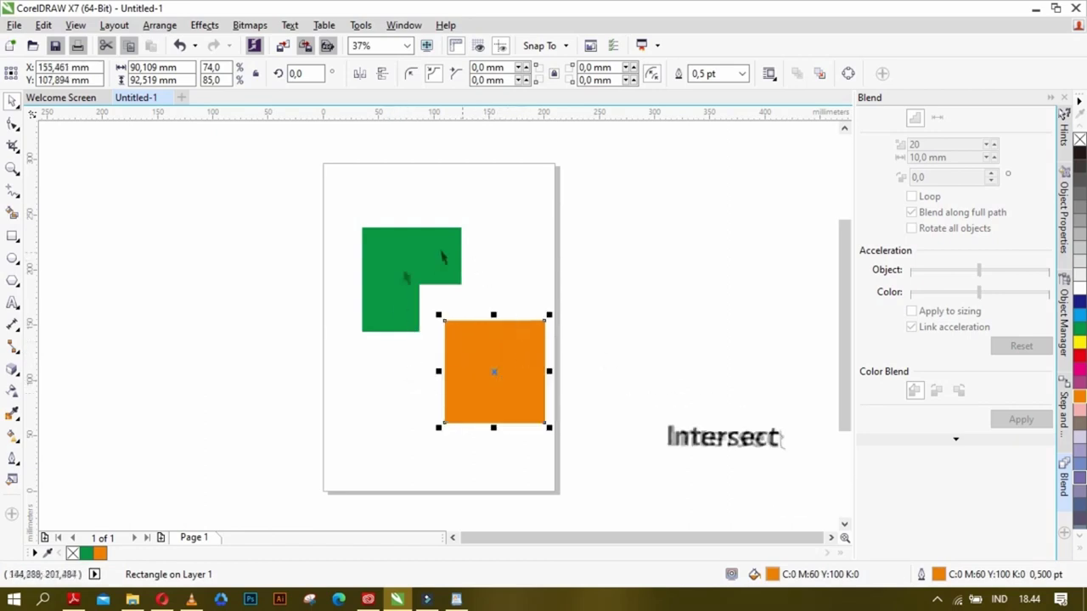
key("ctrl+z")
key("ctrl+z")
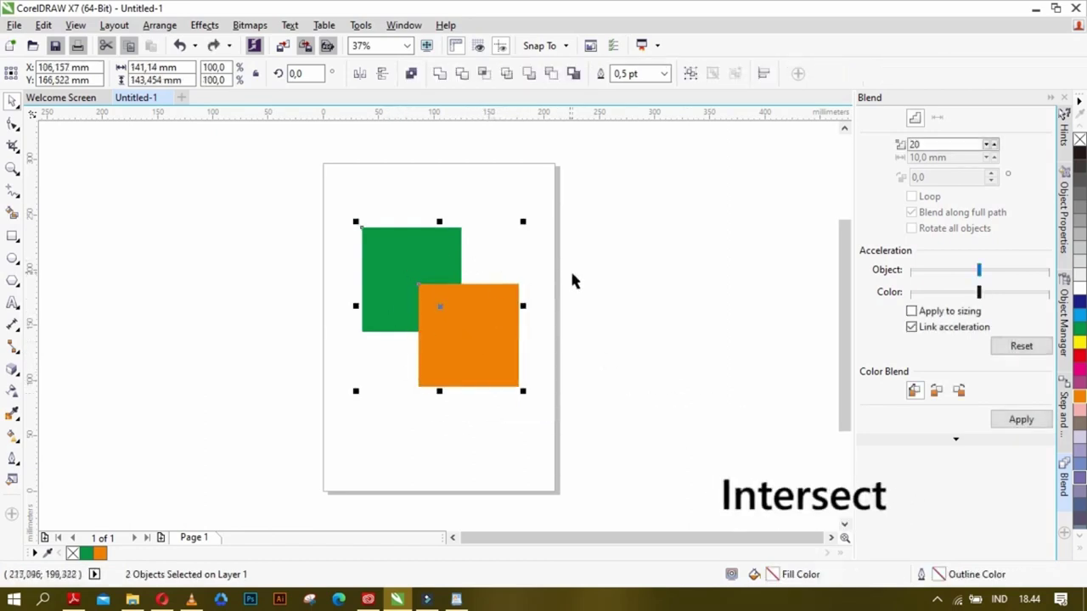
Intersect the two selected squares, move the overlap piece to about X 48 mm, Y 104 mm, and undo the move.
left_click(441, 282)
left_click(484, 75)
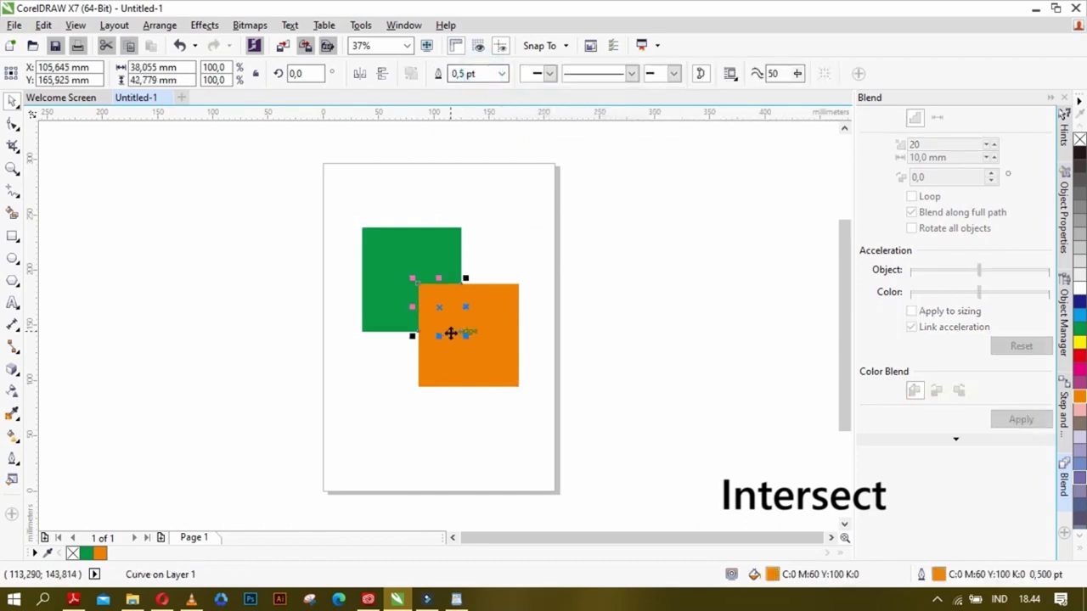
left_click_drag(446, 318, 388, 386)
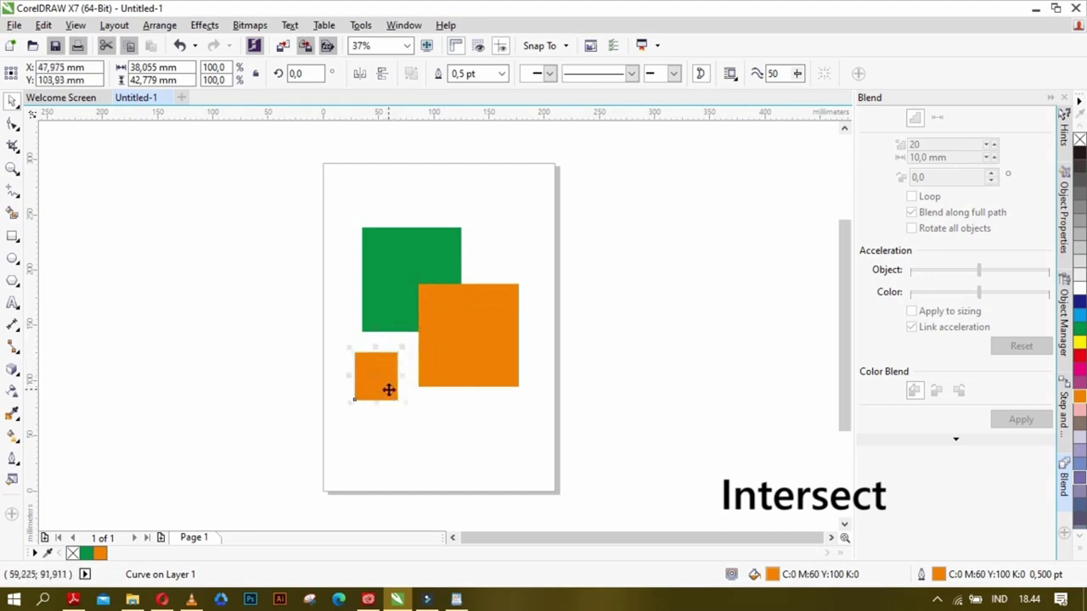
key("ctrl+z")
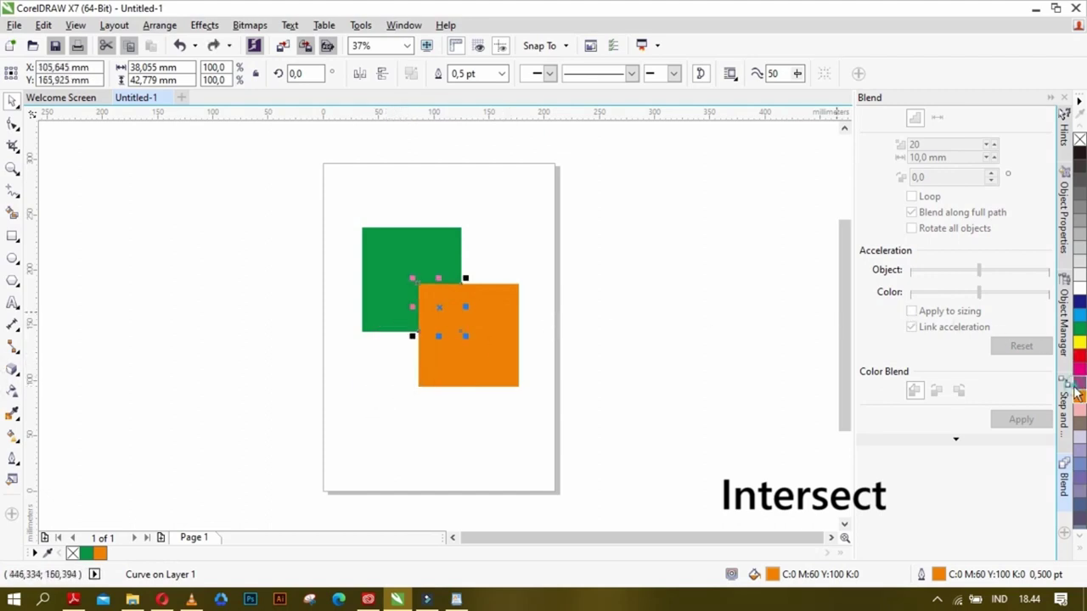
Fill the intersection piece with purple, and undo both the fill and the intersection.
left_click(1080, 384)
left_click(521, 259)
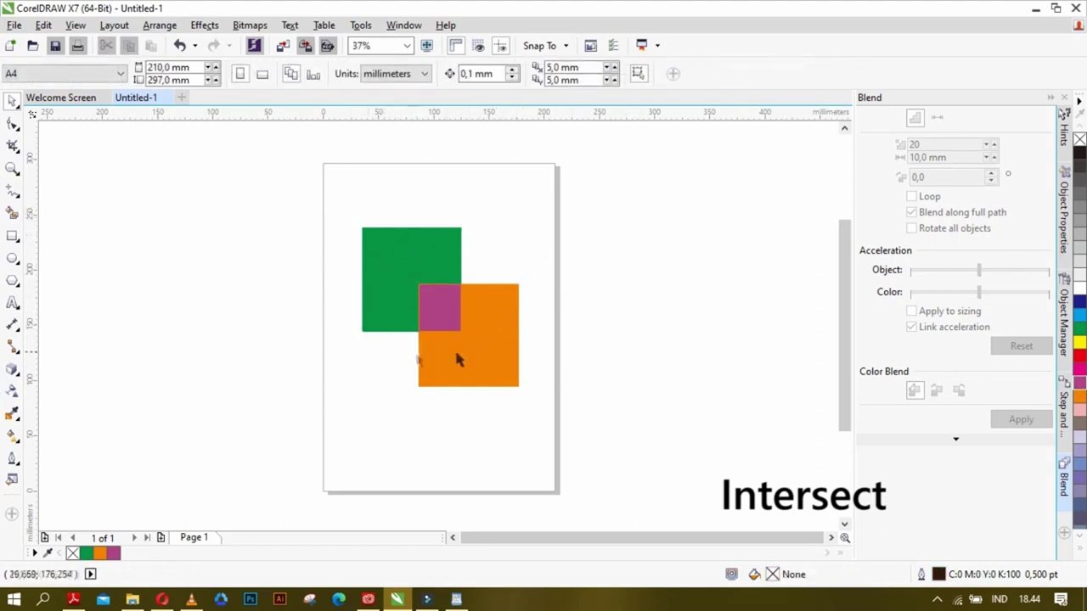
key("ctrl+z")
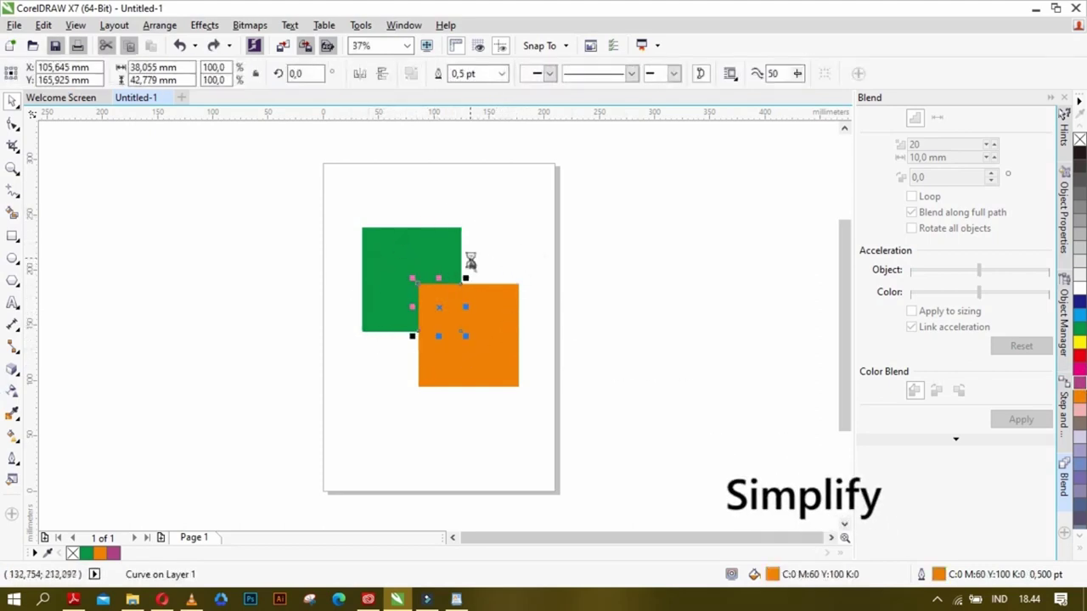
key("ctrl+z")
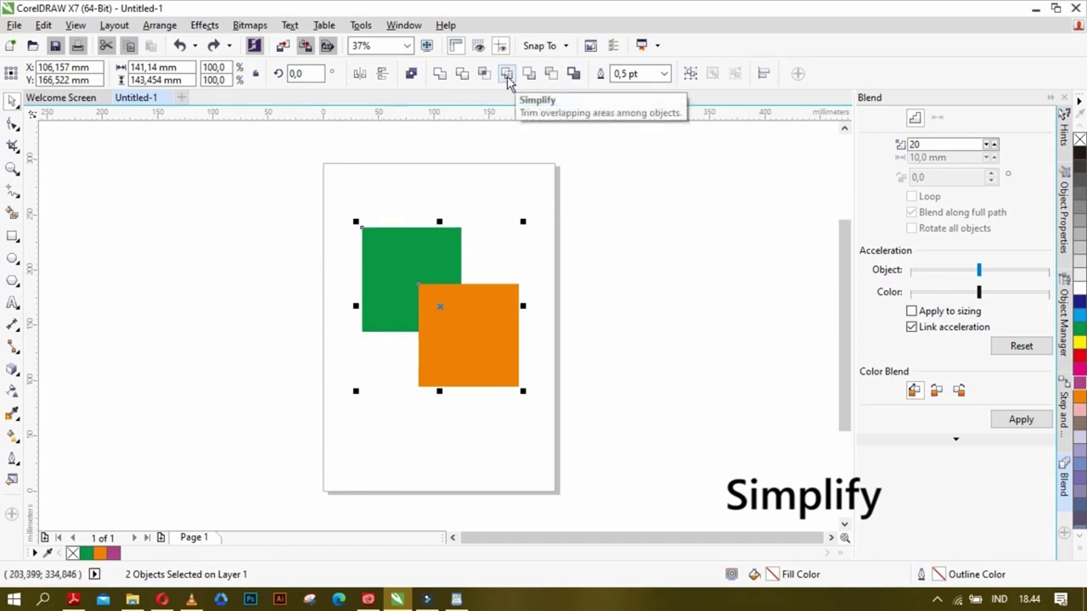
Select the green and orange squares, apply Front minus back to them and undo the operation.
left_click(485, 192)
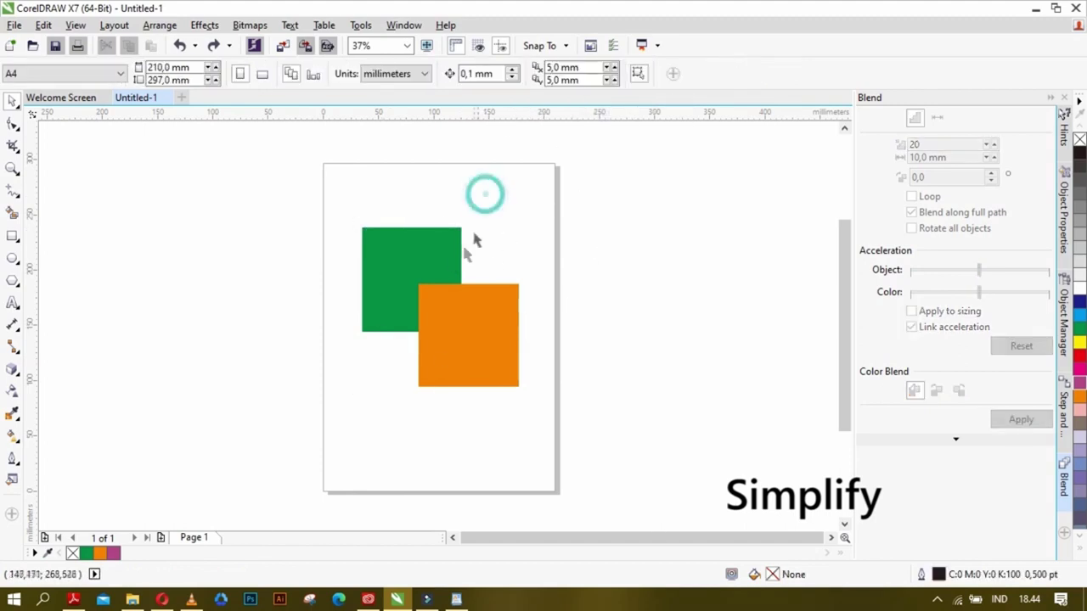
left_click(428, 260)
left_click(476, 356, "shift")
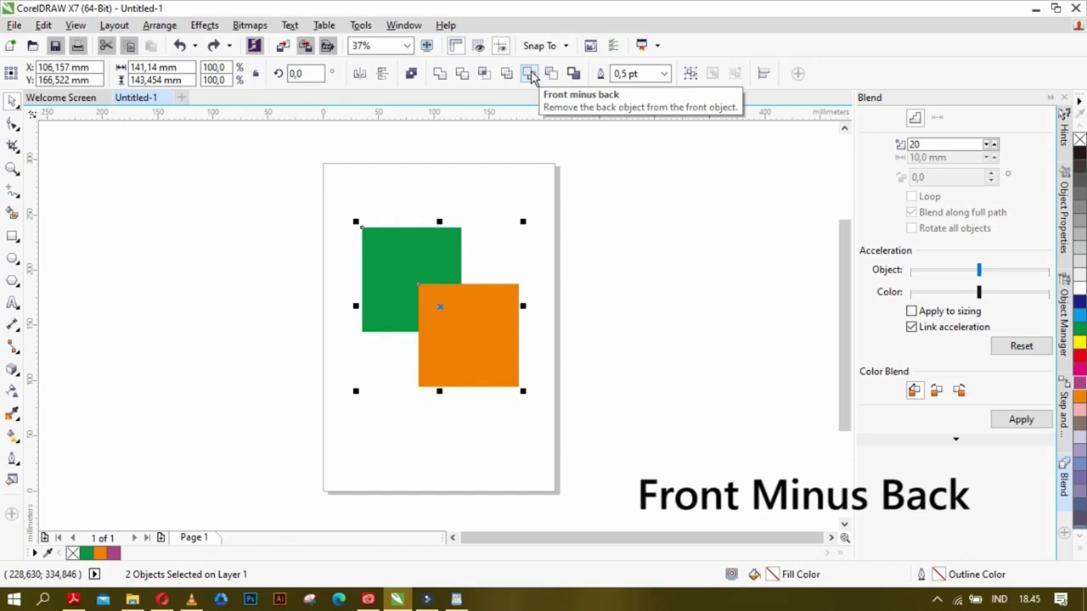
left_click(401, 262)
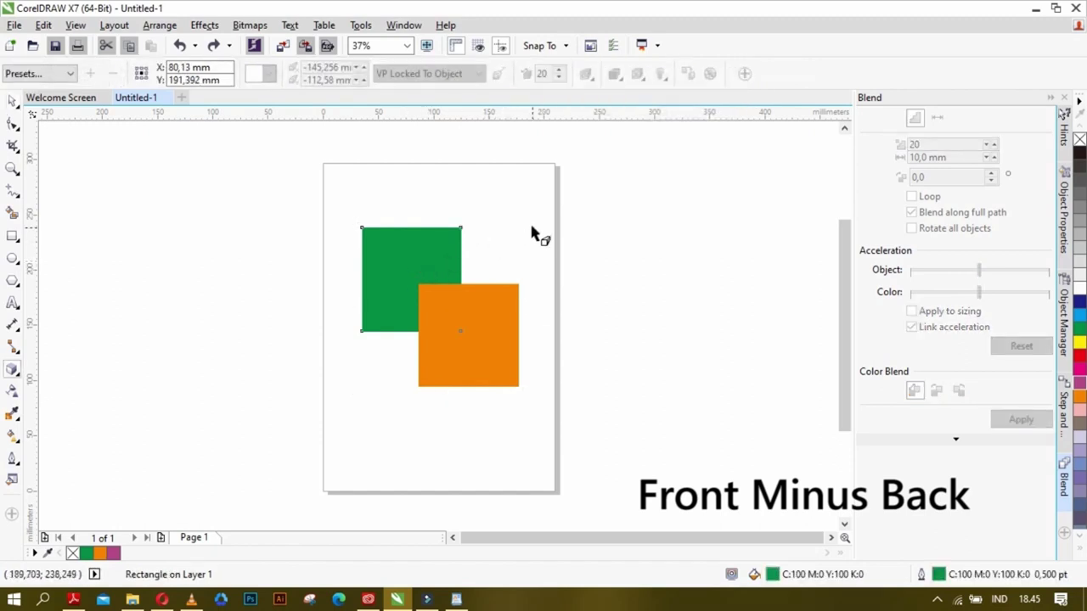
key("ctrl+a")
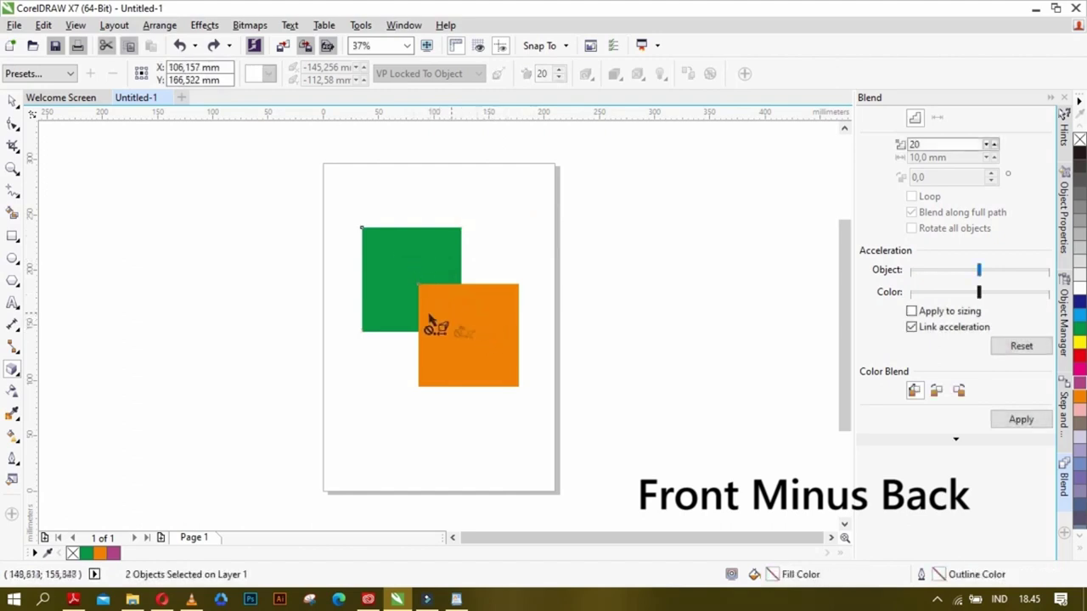
left_click(13, 100)
left_click(422, 260)
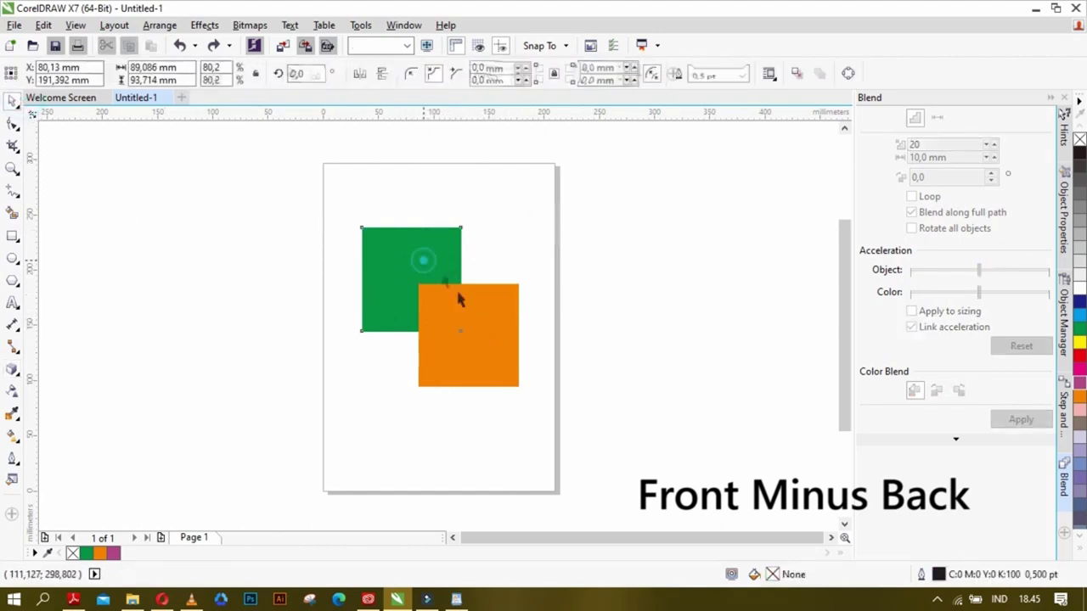
left_click(478, 340, "shift")
left_click(528, 73)
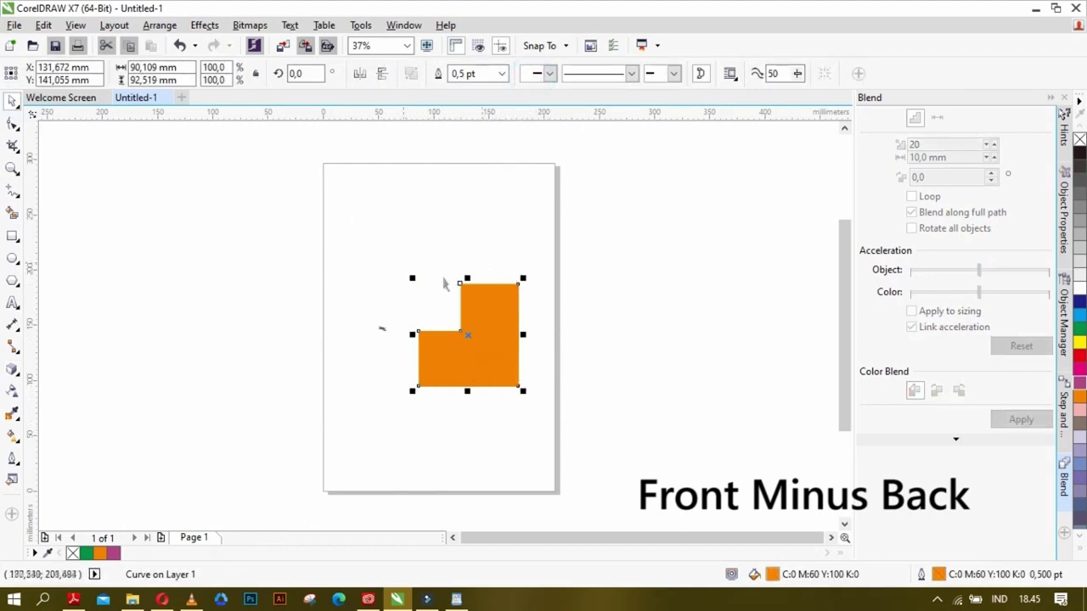
key("ctrl+z")
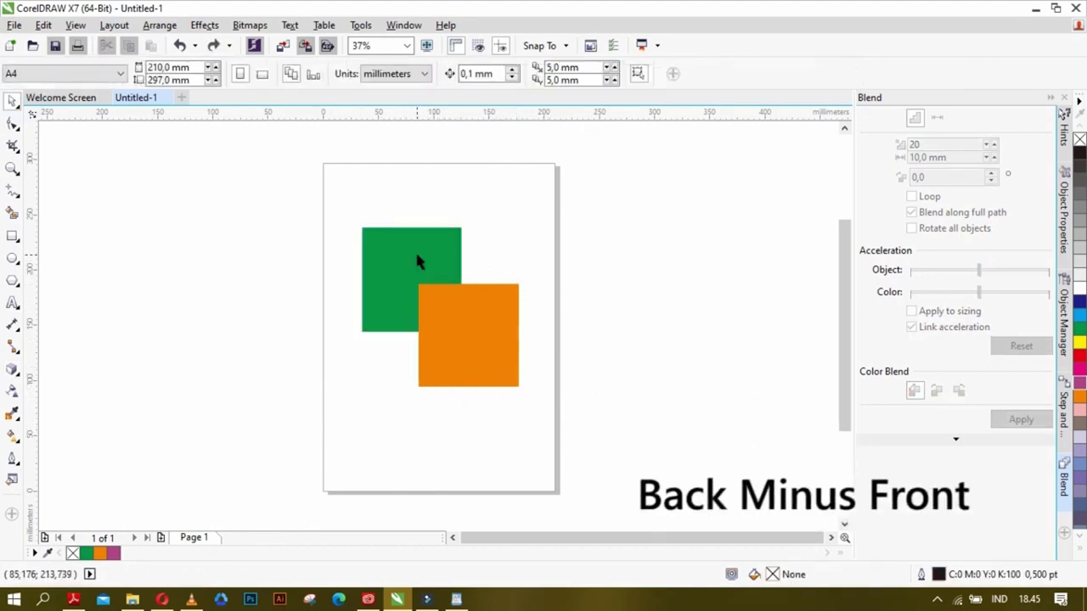
Select the green and orange squares, apply Back minus front to them, undo the operation and clear the selection.
left_click(416, 261)
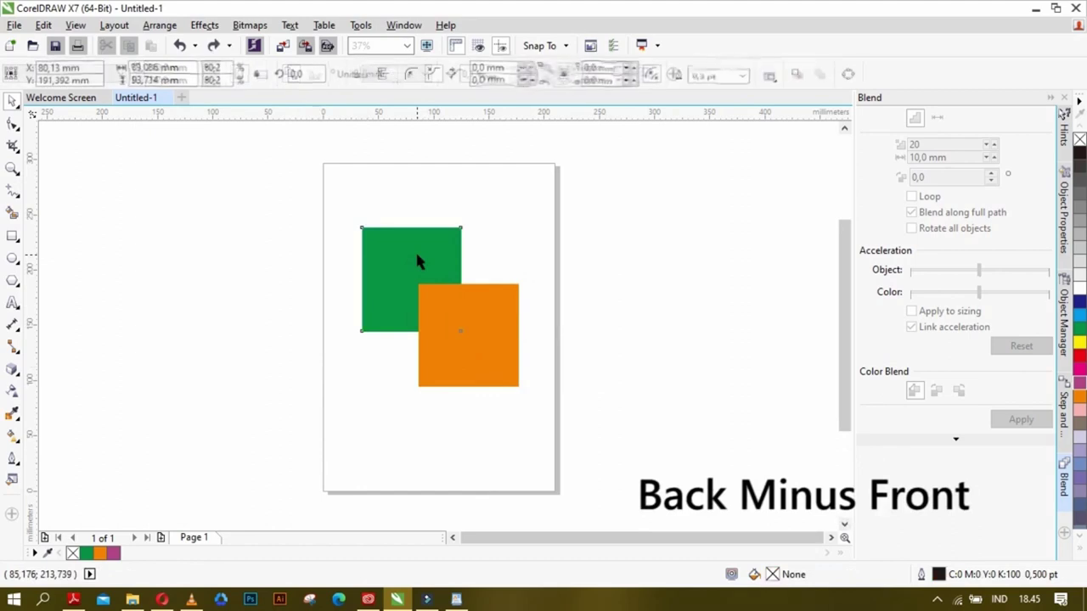
left_click(480, 344, "shift")
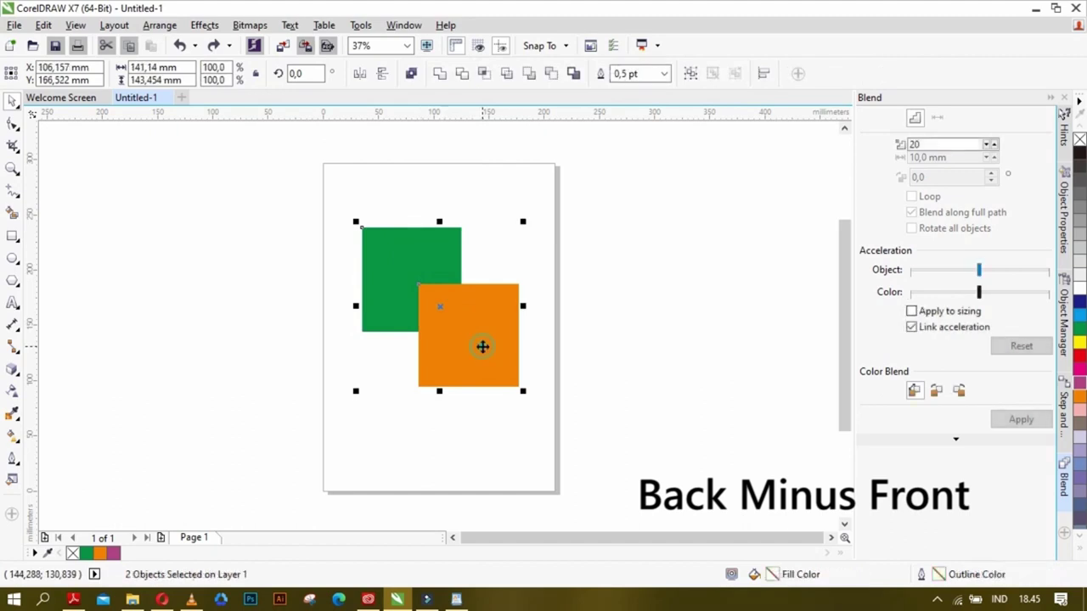
left_click(551, 73)
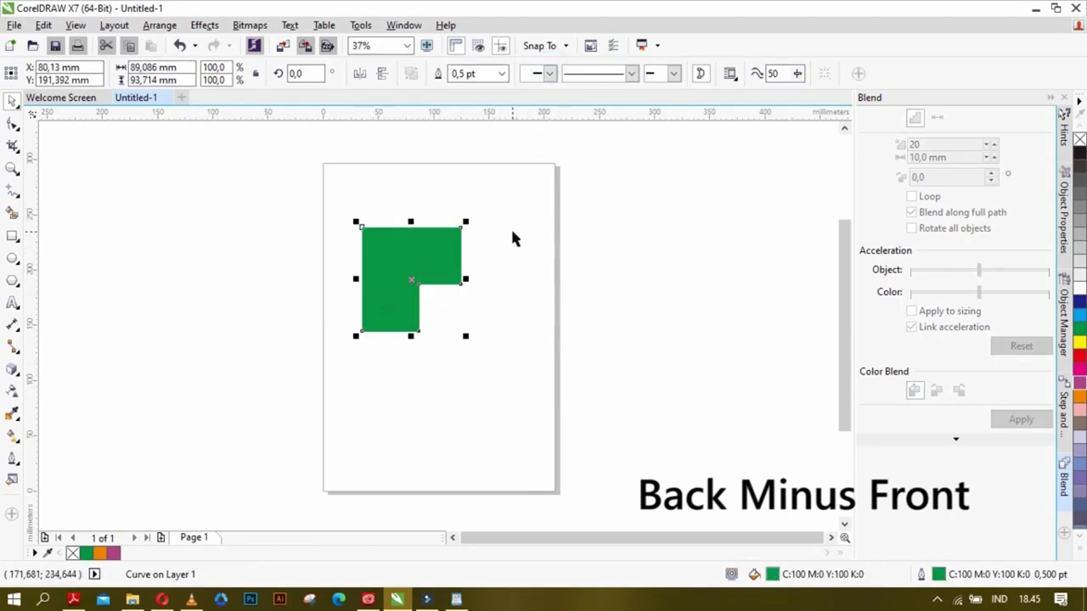
key("ctrl+z")
left_click(540, 258)
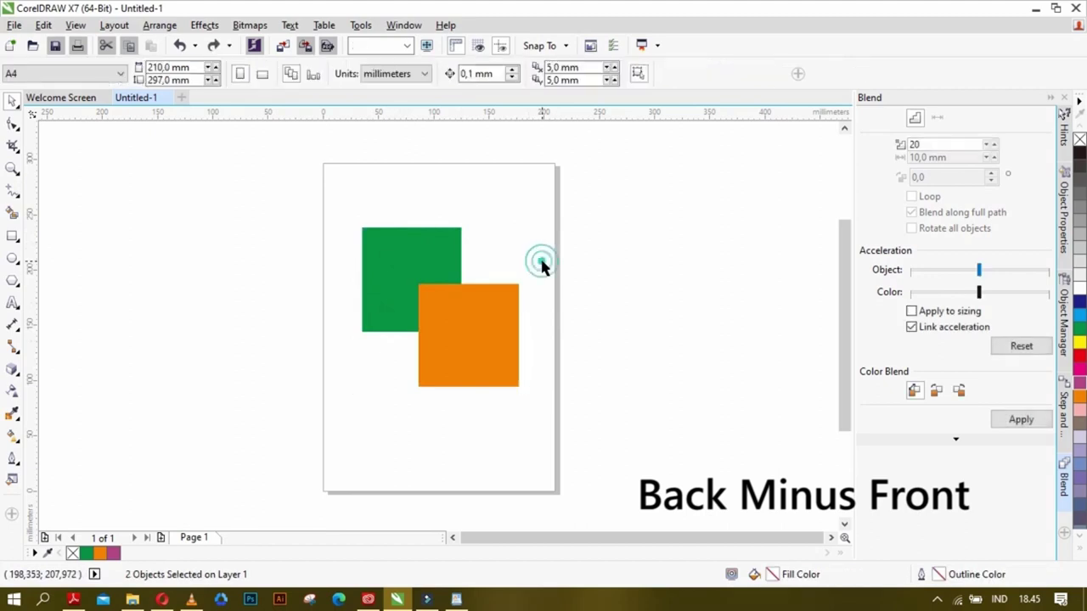
Select the green and orange squares and create a boundary outline around them.
left_click(420, 245)
left_click(486, 344, "shift")
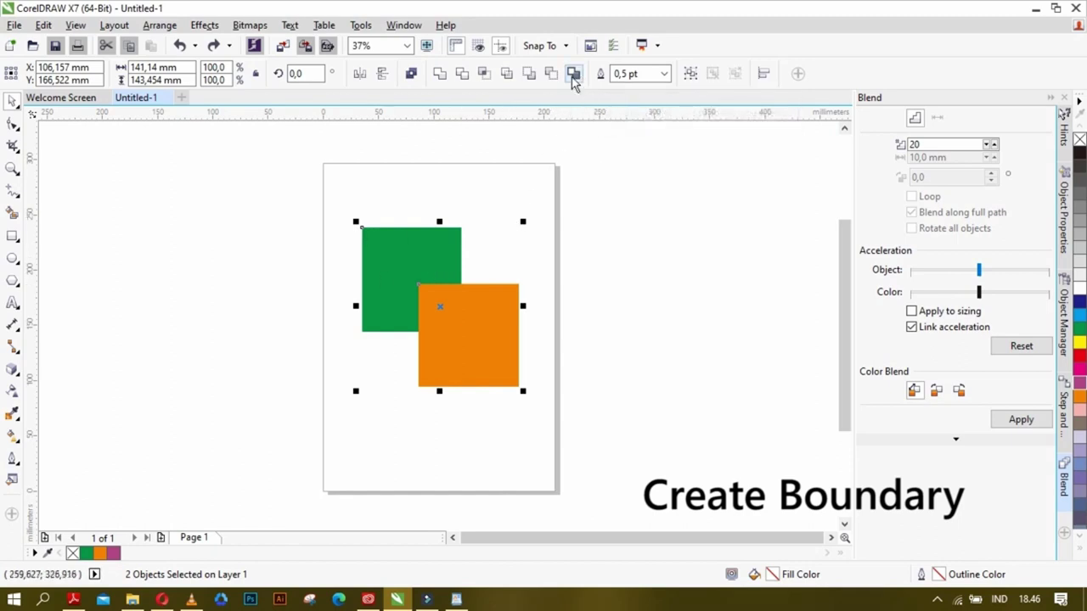
left_click(575, 76)
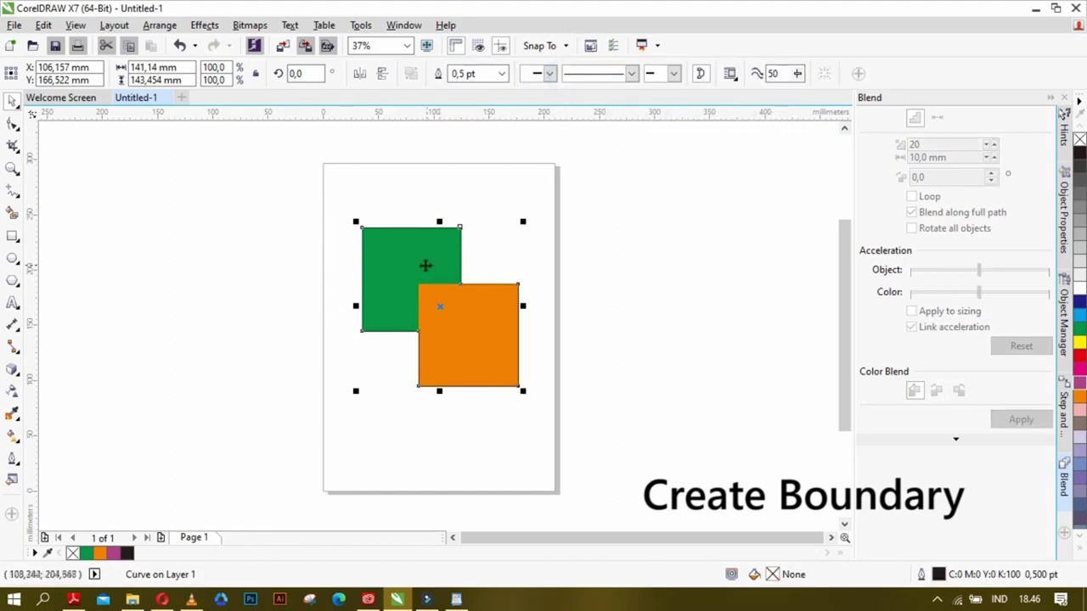
left_click(500, 249)
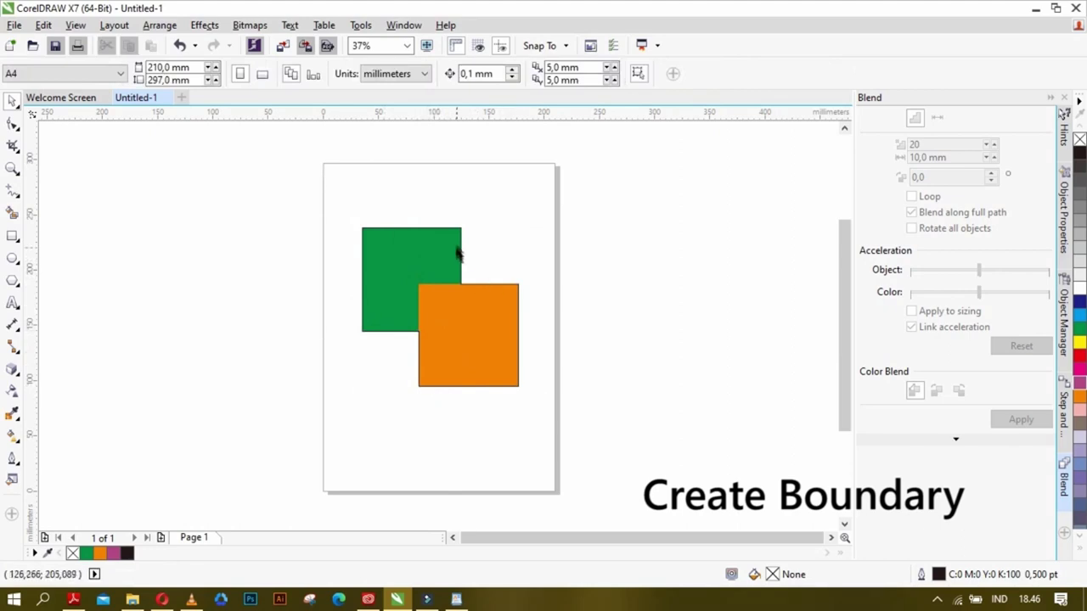
Select everything on the page, weld the two squares into one orange shape and undo the weld.
key("ctrl+a")
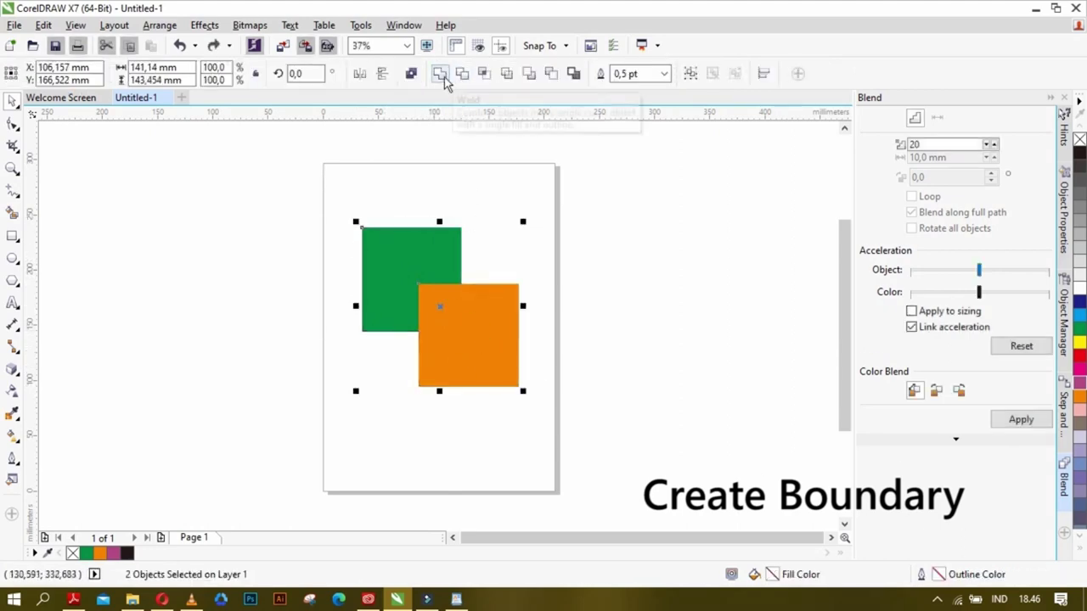
left_click(444, 77)
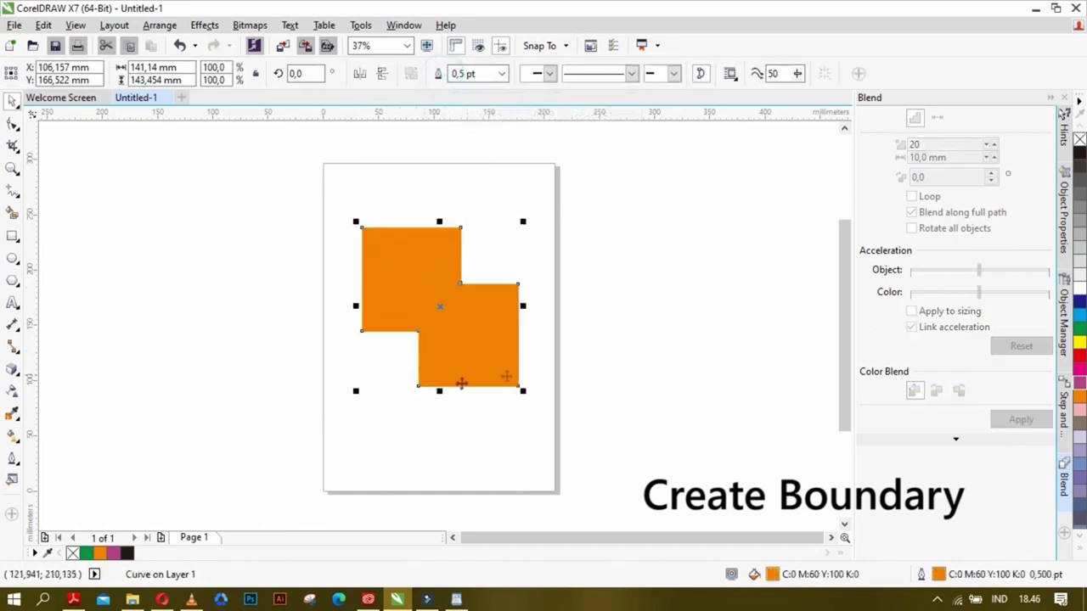
key("ctrl+z")
left_click(523, 262)
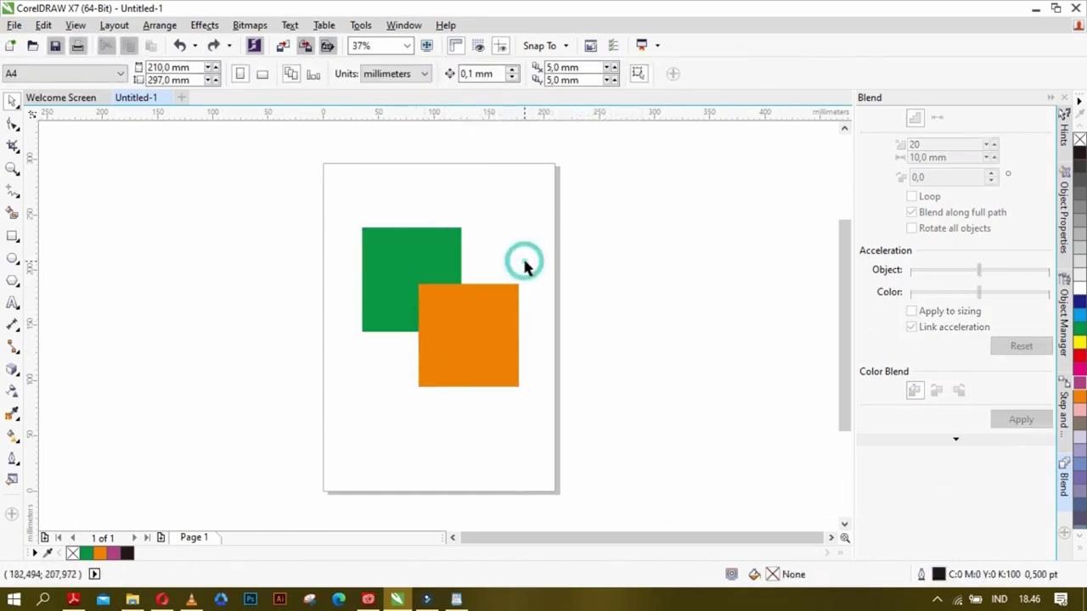